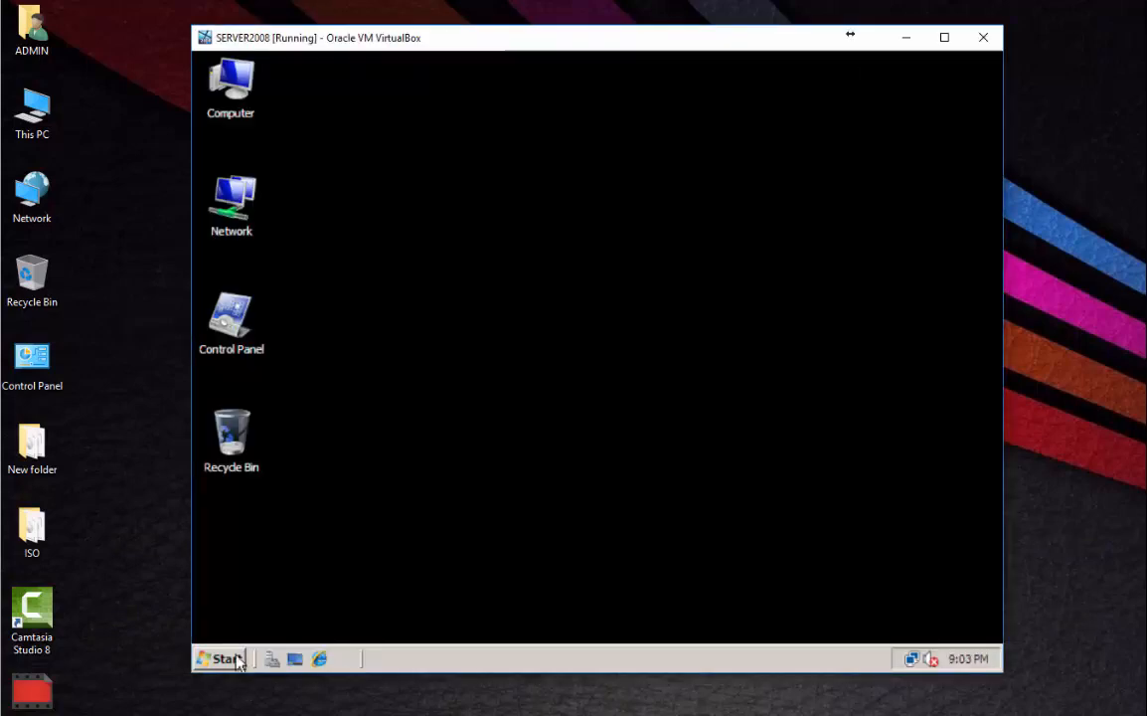
# Open Server Manager and start the Add Roles wizard for the server's roles
pyautogui.click(223, 659)
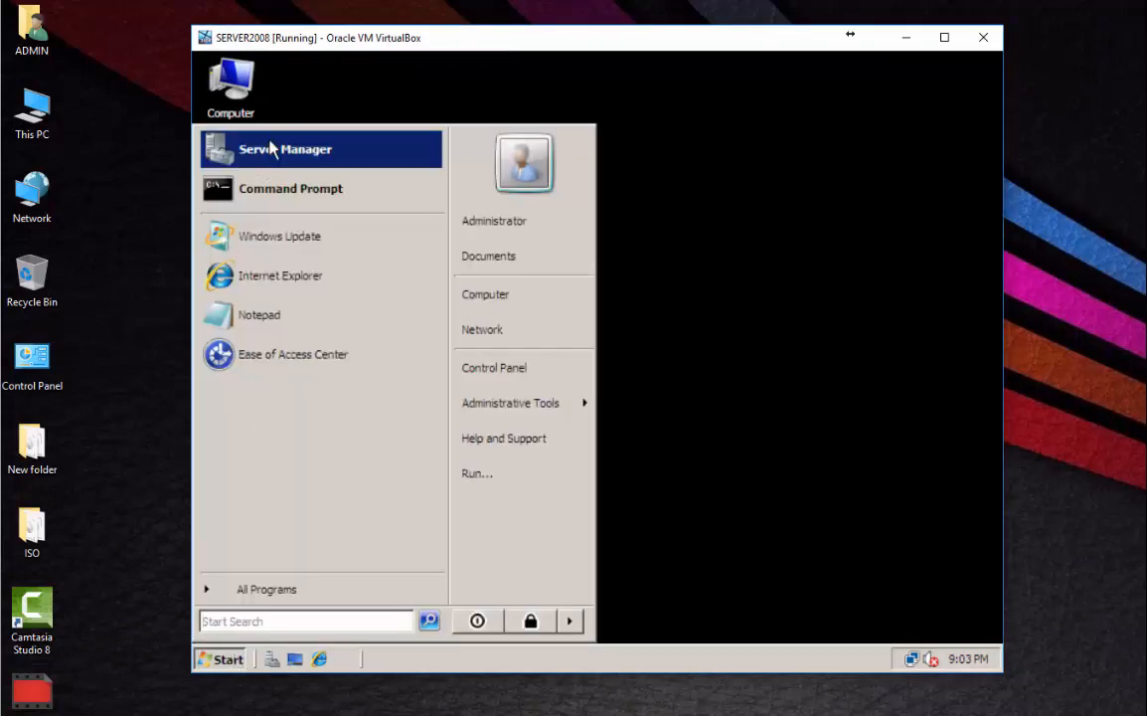
pyautogui.click(272, 148)
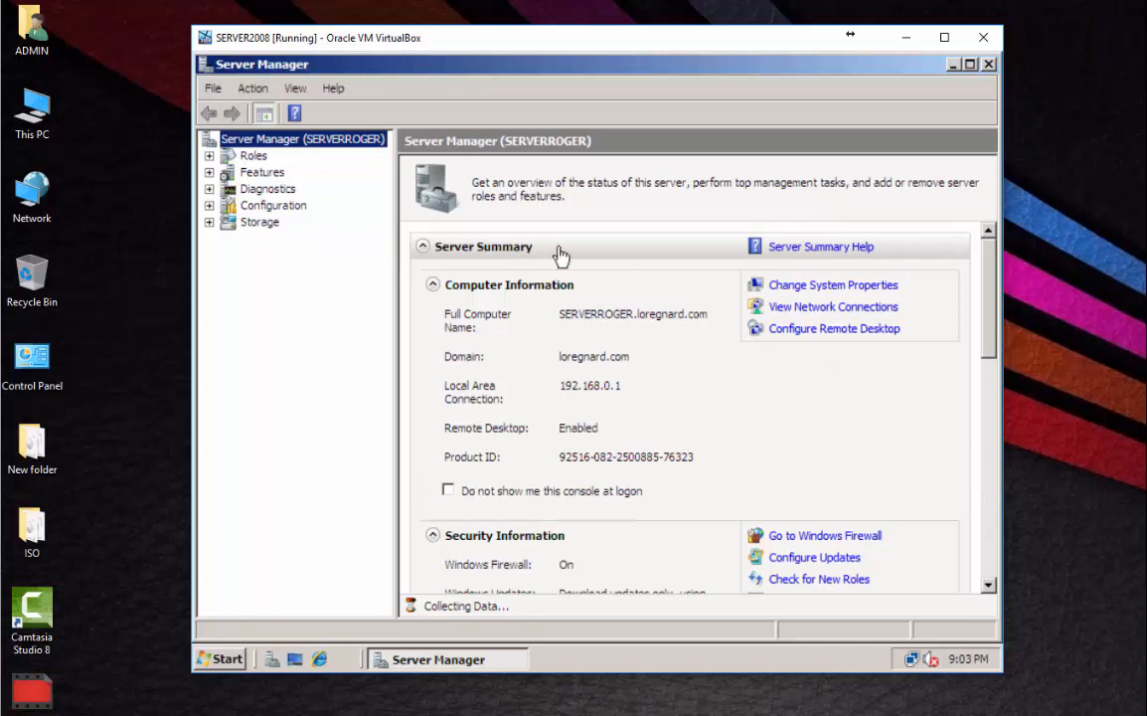
pyautogui.click(209, 156)
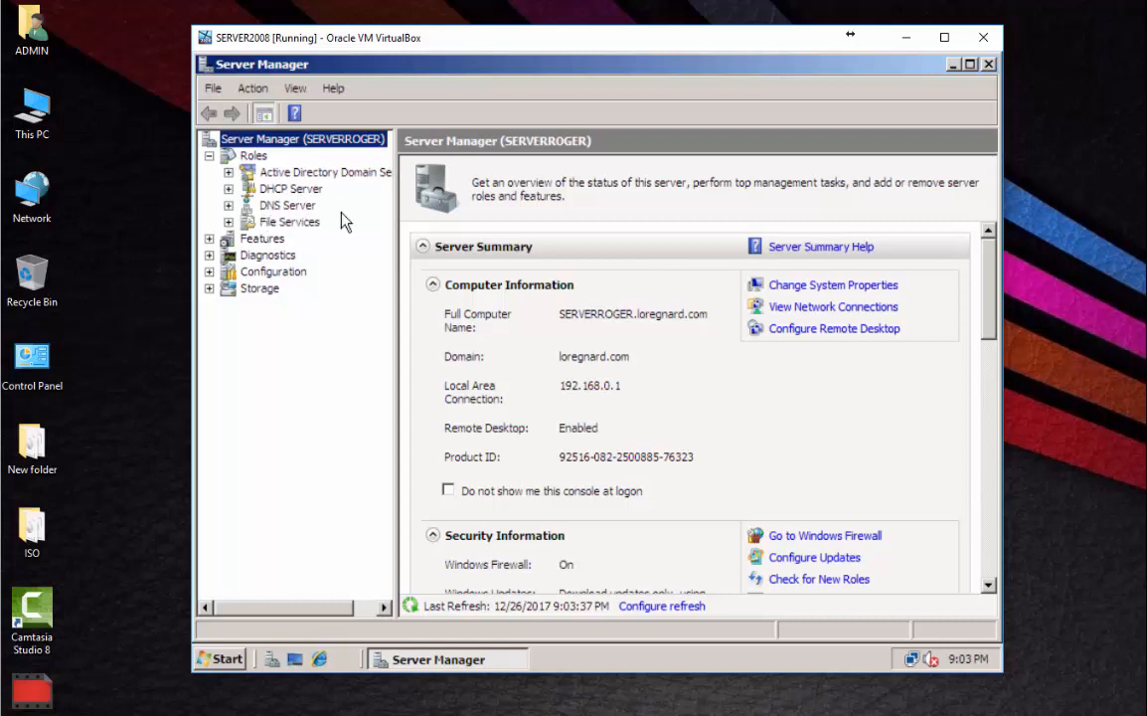
pyautogui.click(253, 157)
pyautogui.rightClick(255, 160)
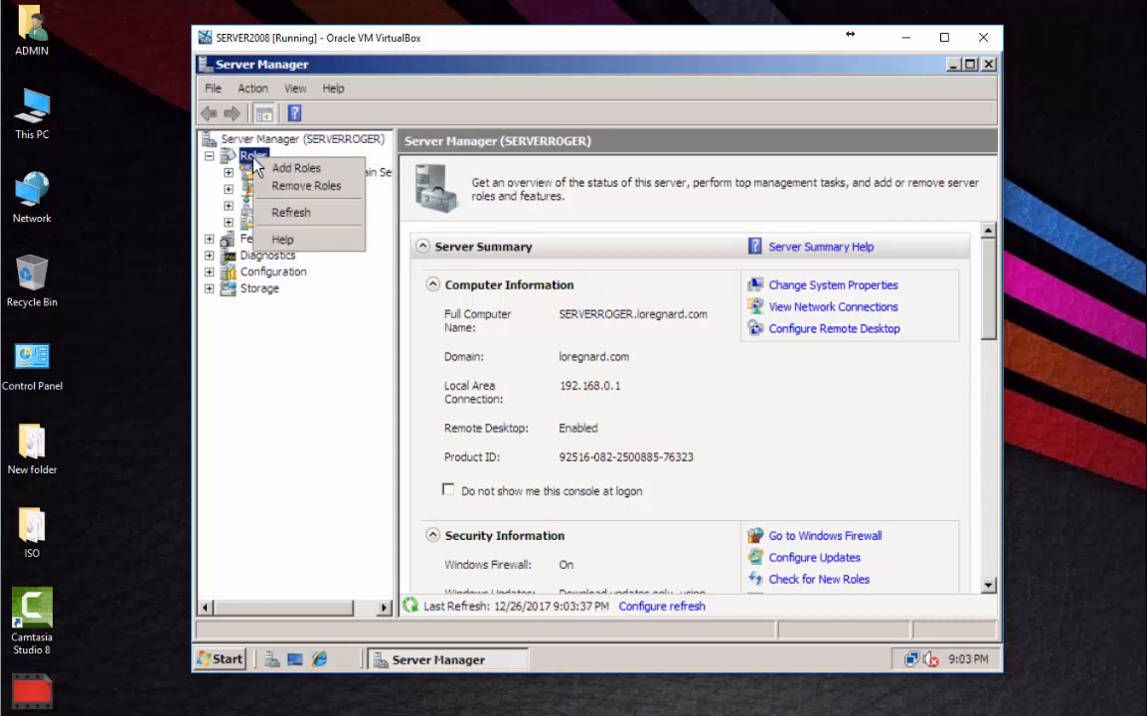
pyautogui.click(298, 169)
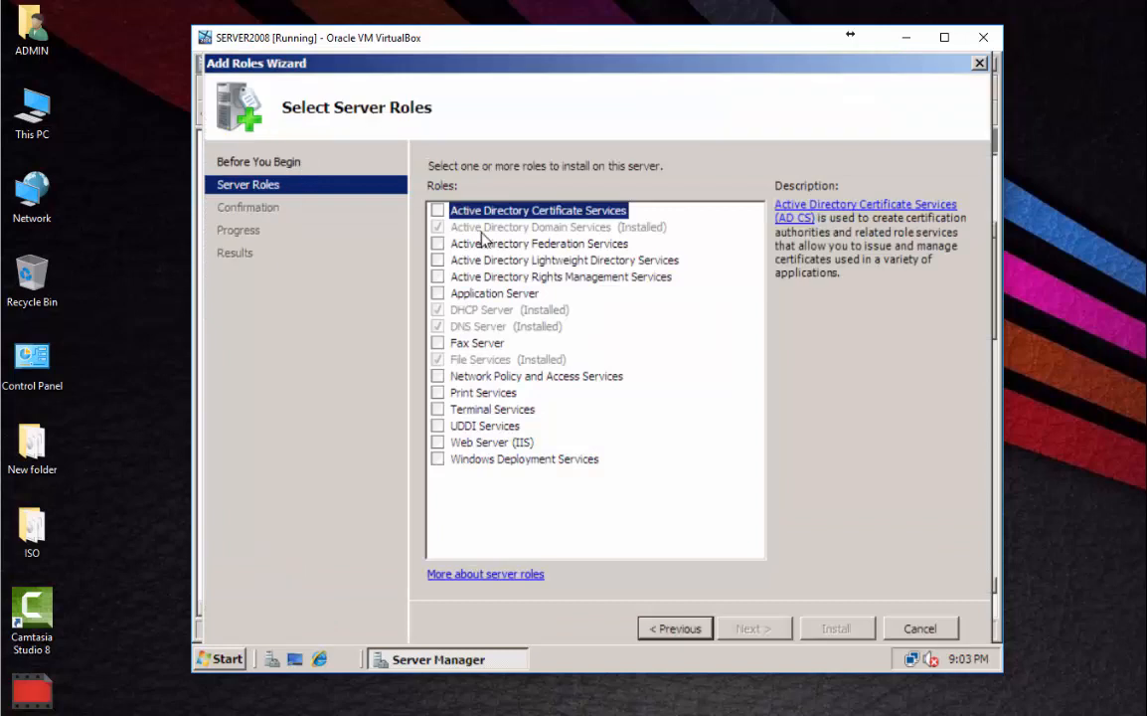
# Install the Windows Deployment Services role with the Deployment Server and Transport Server role services
pyautogui.click(439, 460)
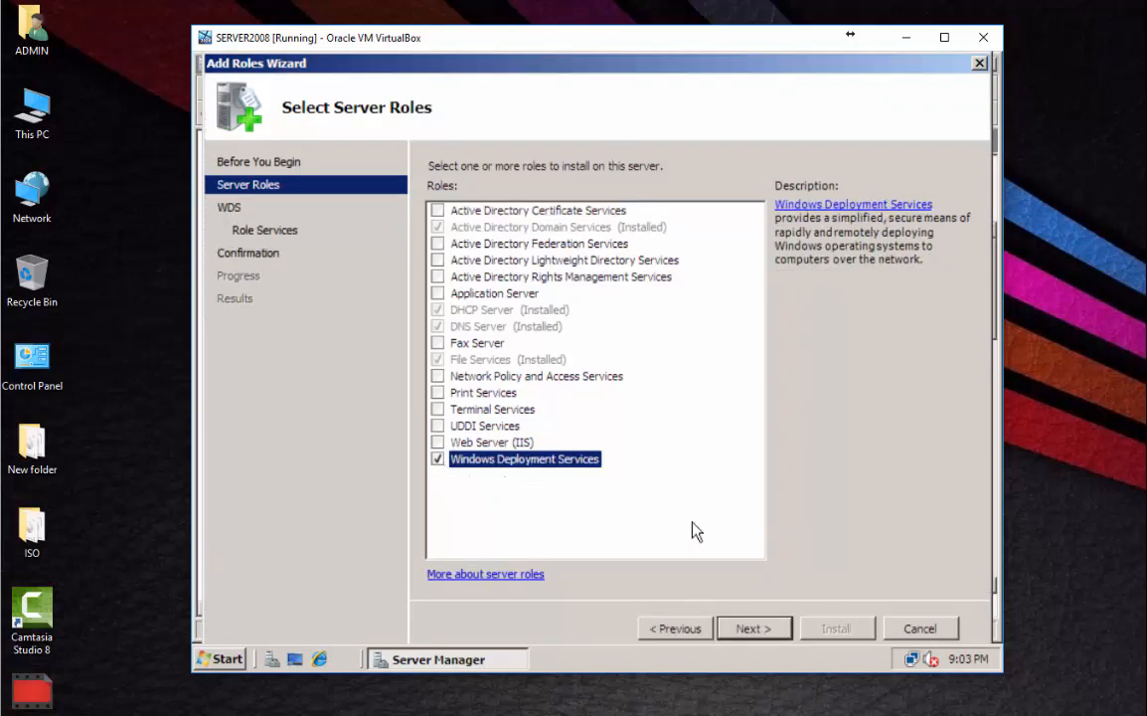
pyautogui.click(751, 629)
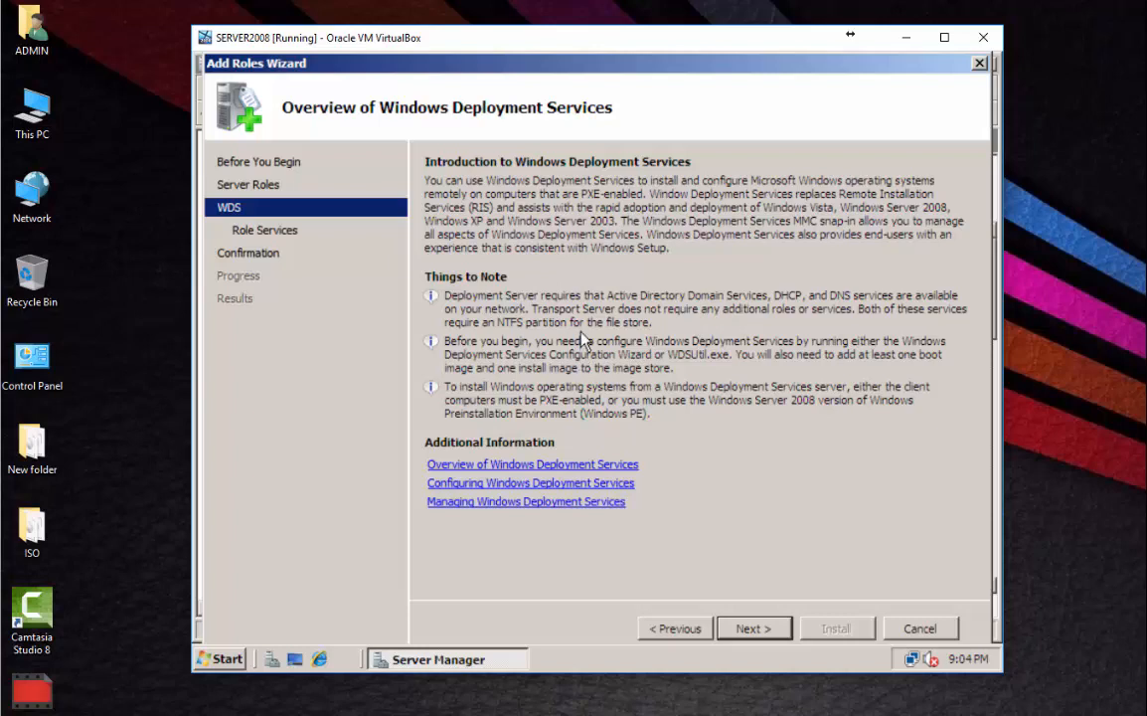
pyautogui.click(772, 630)
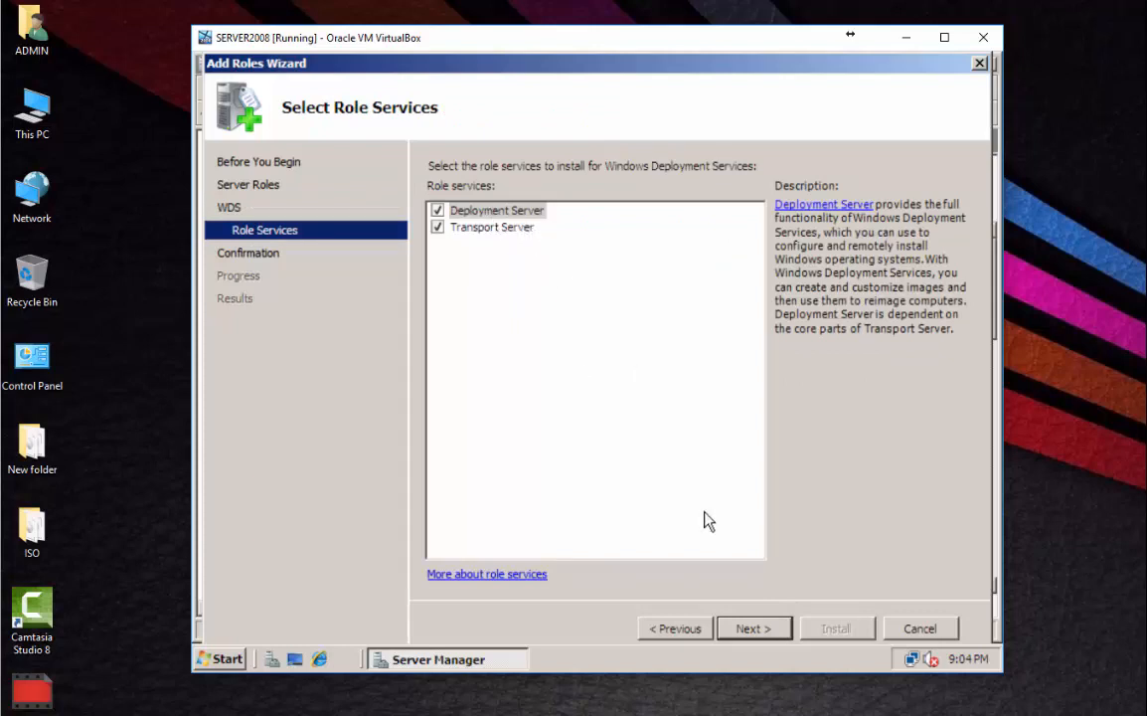
pyautogui.click(773, 628)
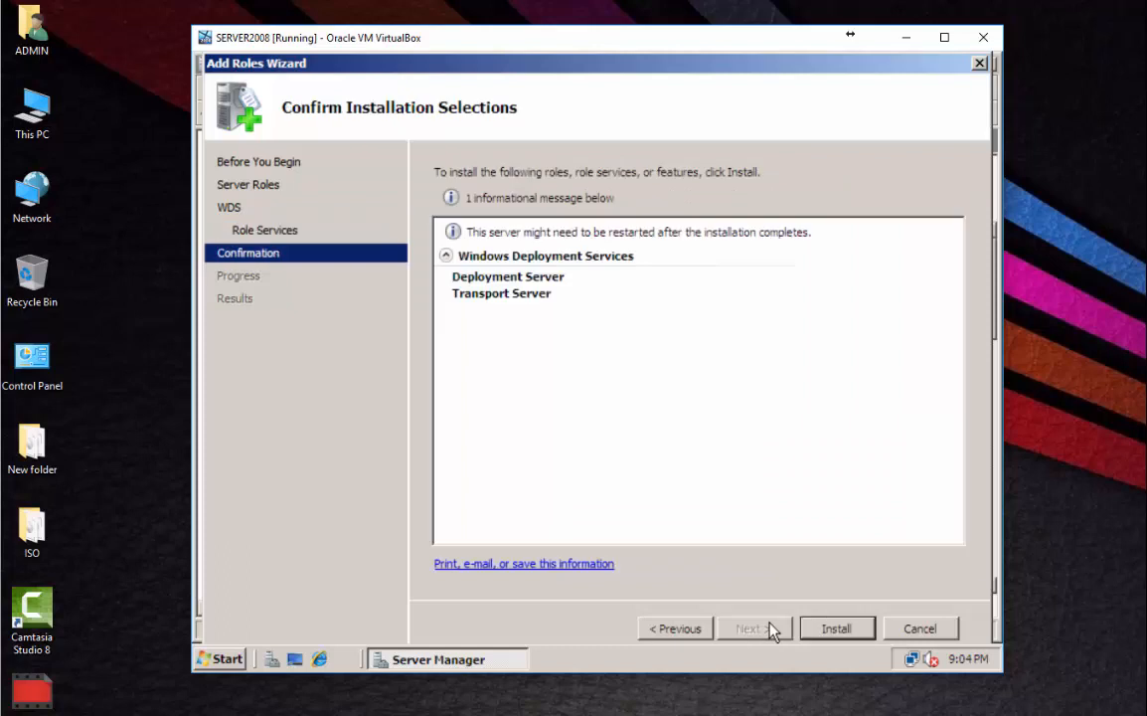
pyautogui.click(844, 630)
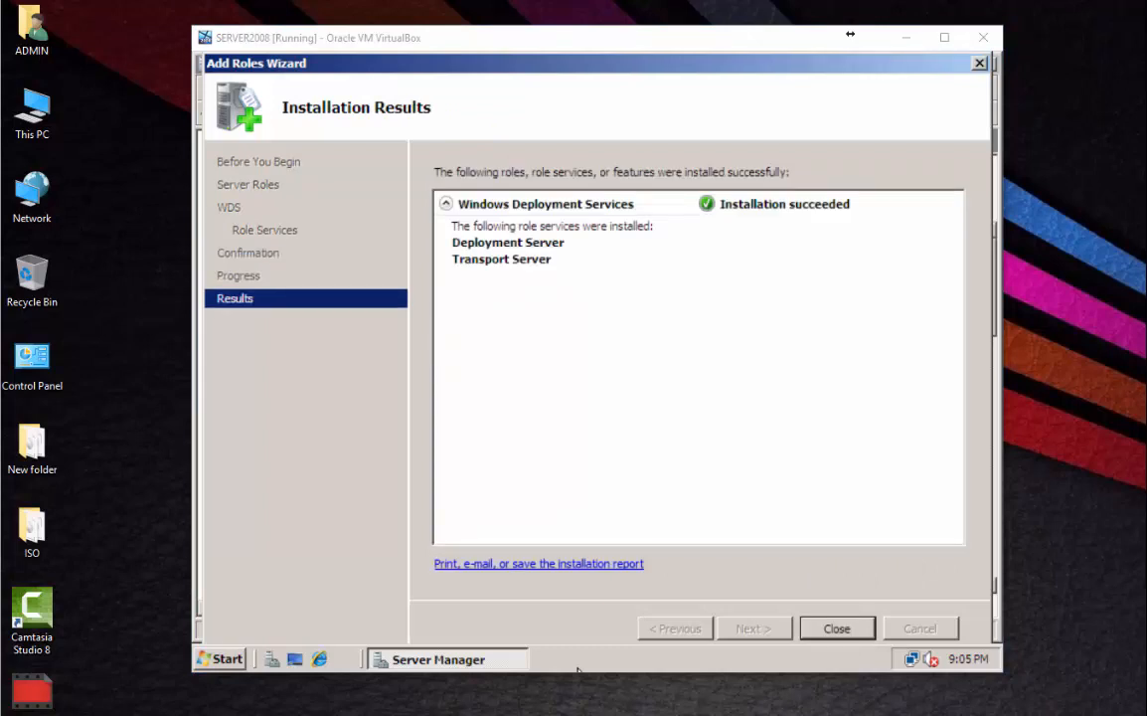
pyautogui.click(837, 636)
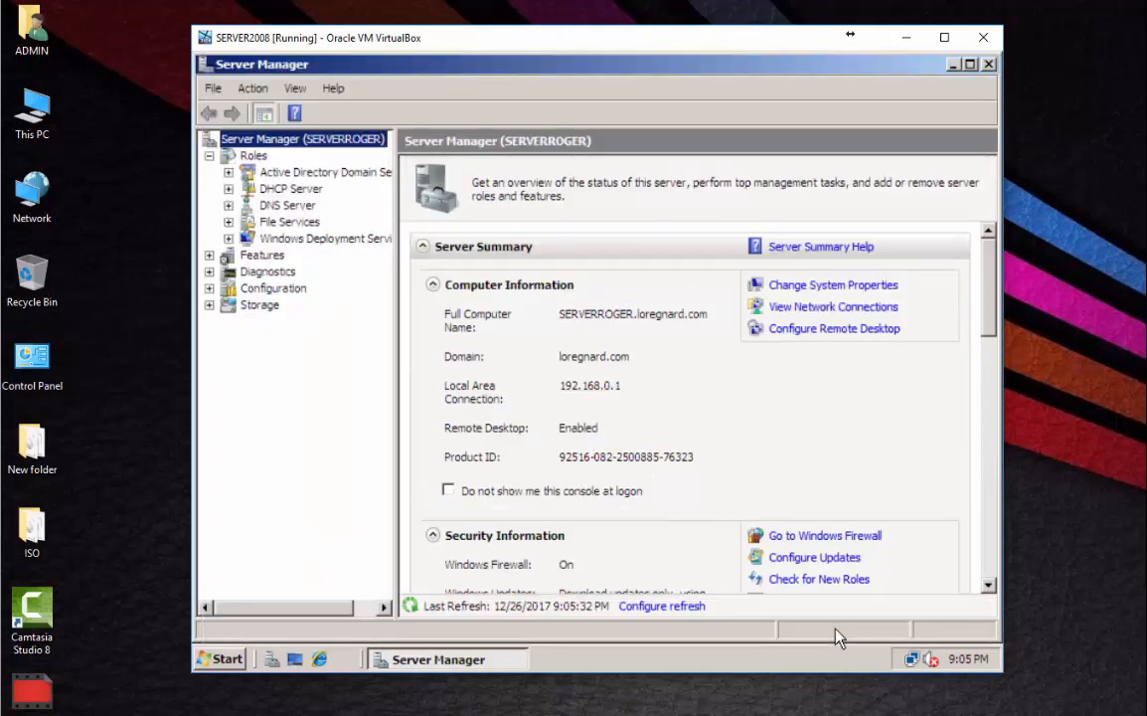
# Open the Windows Deployment Services console and start the configuration wizard for the unconfigured server
pyautogui.click(217, 659)
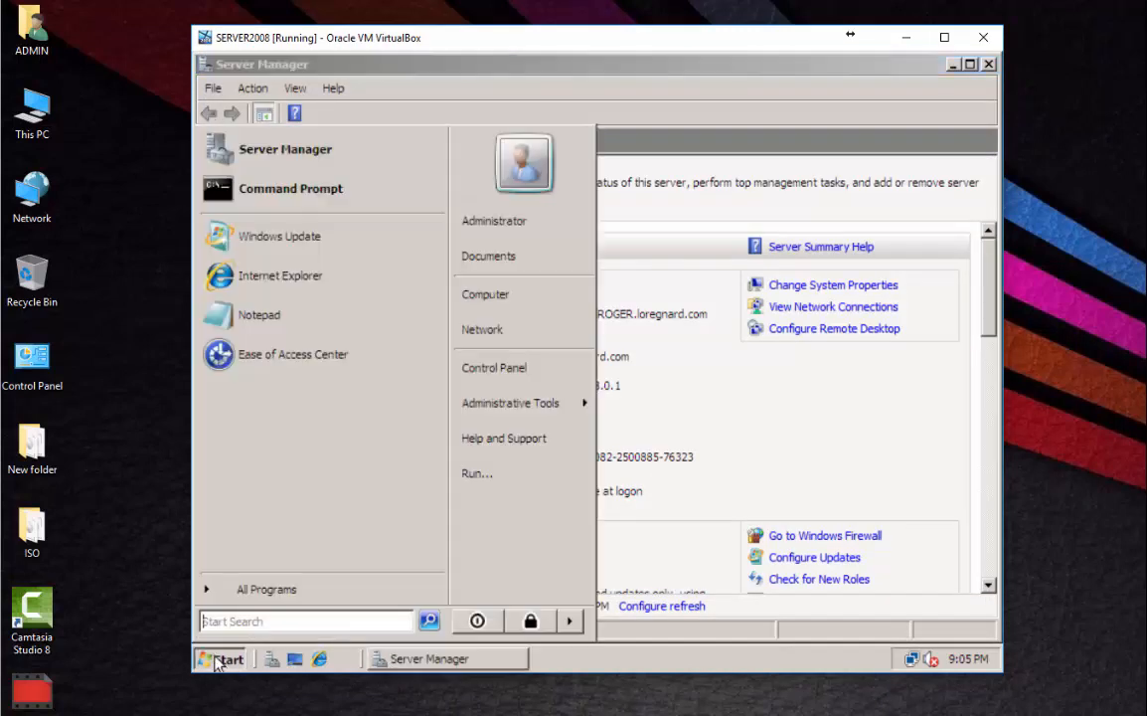
pyautogui.moveTo(527, 402)
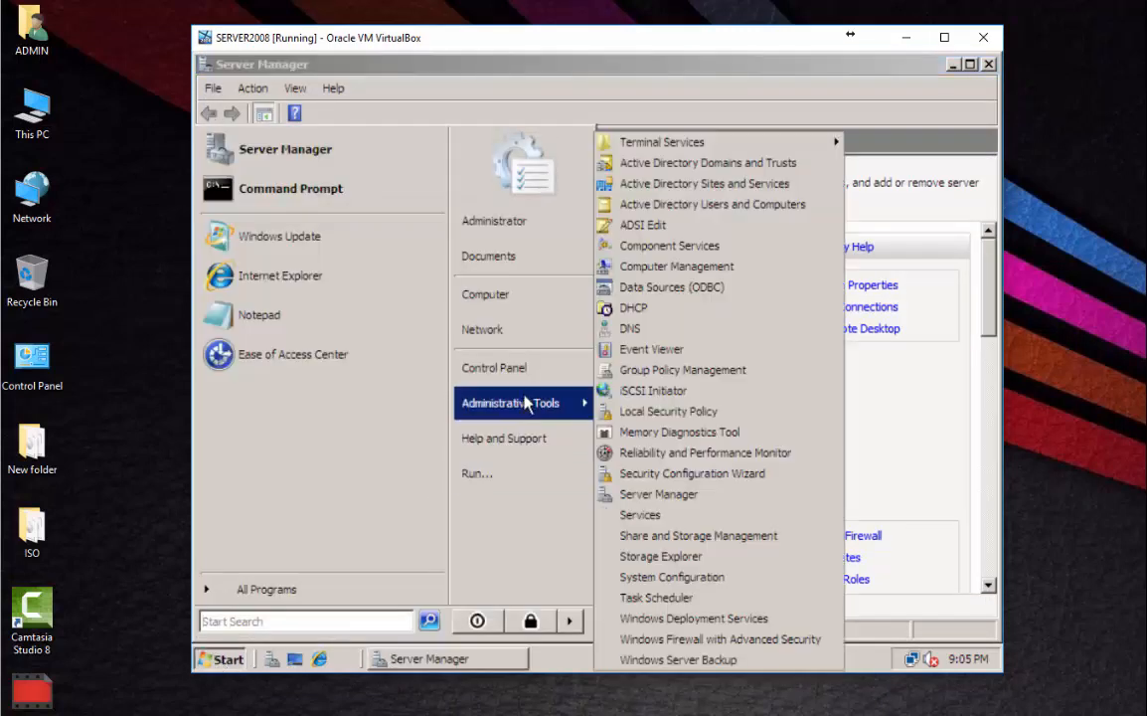
pyautogui.click(741, 620)
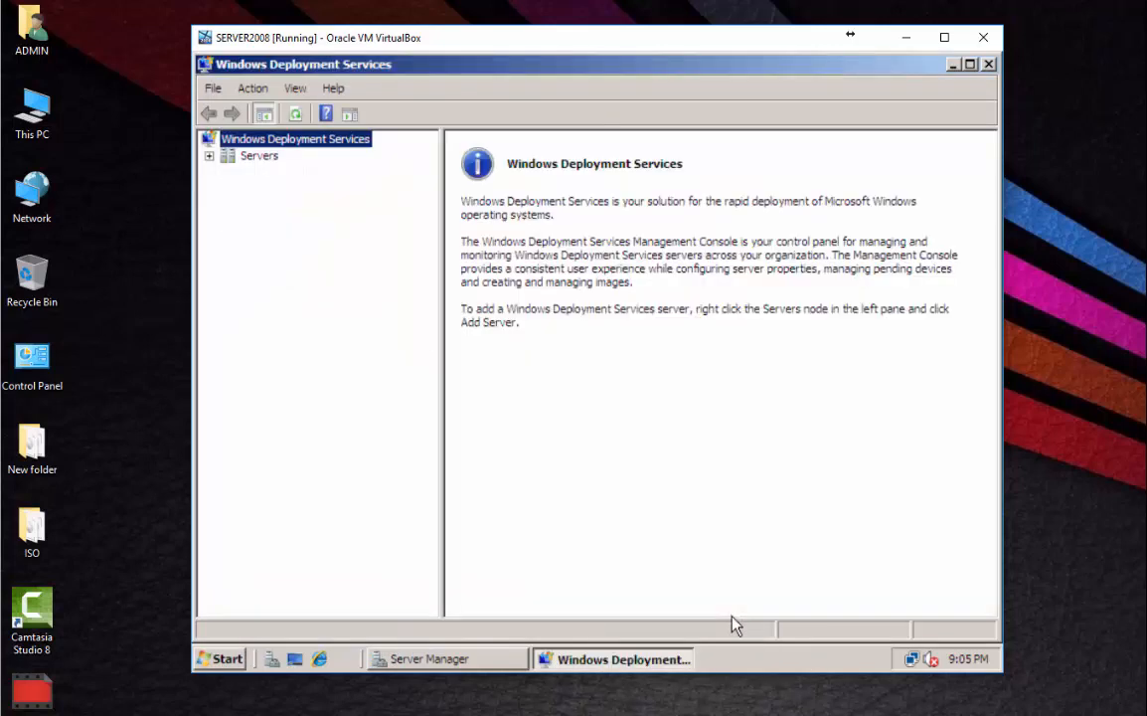
pyautogui.click(208, 157)
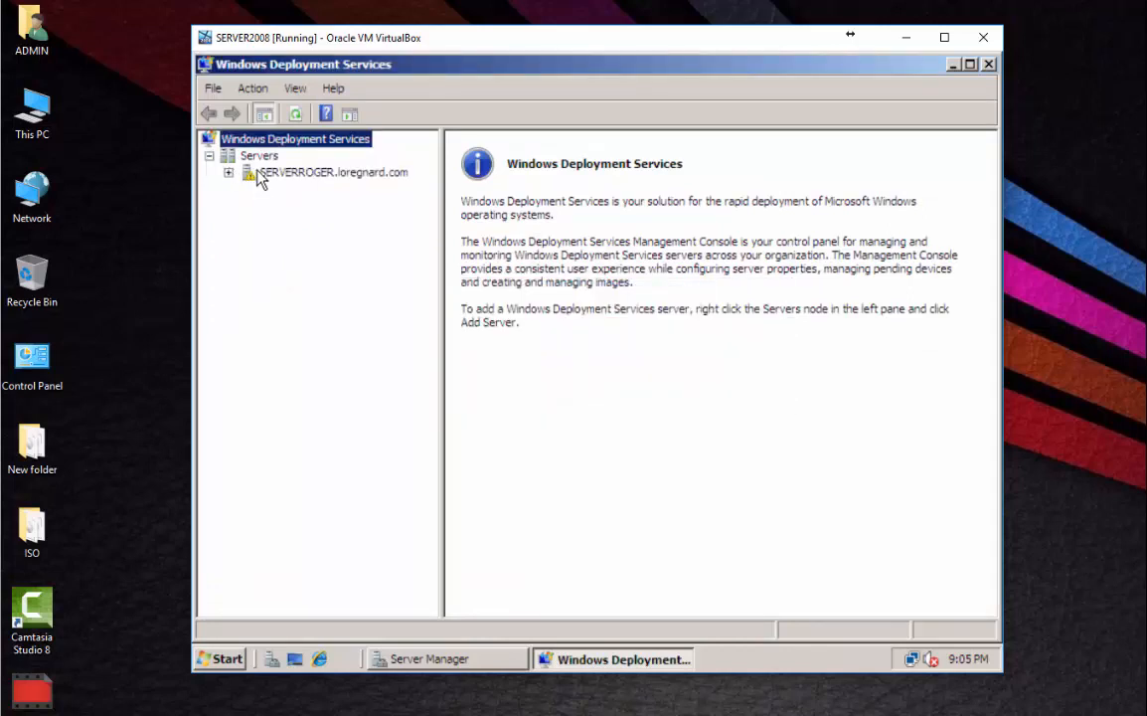
pyautogui.click(300, 173)
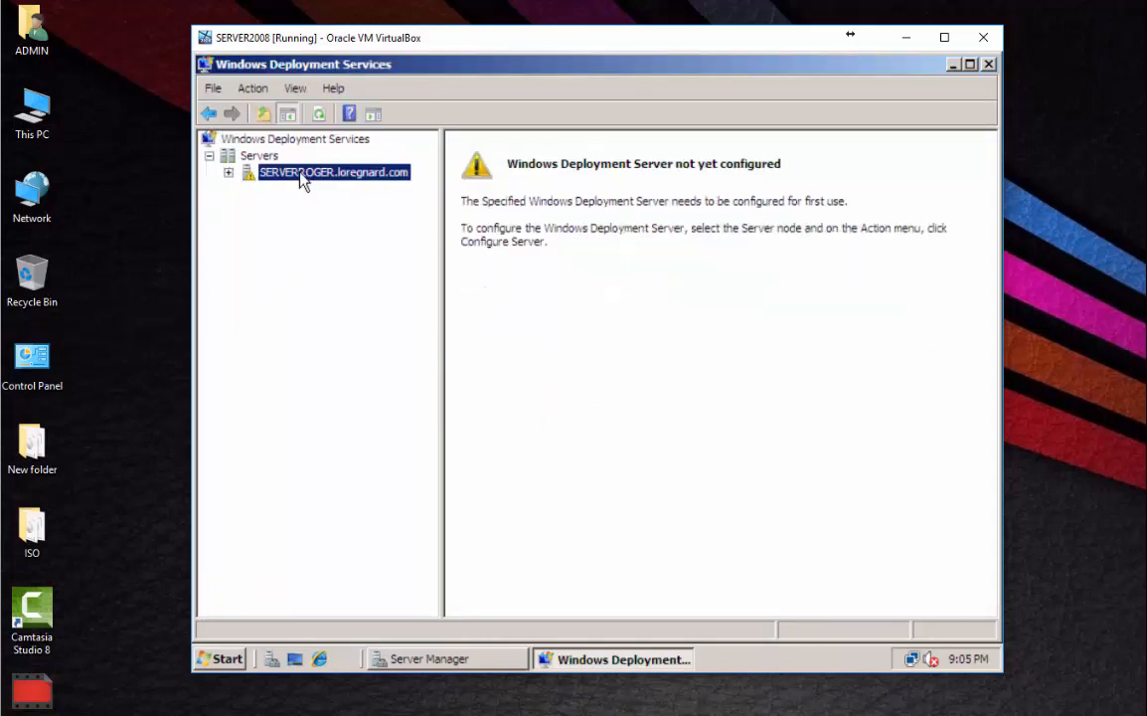
pyautogui.rightClick(300, 174)
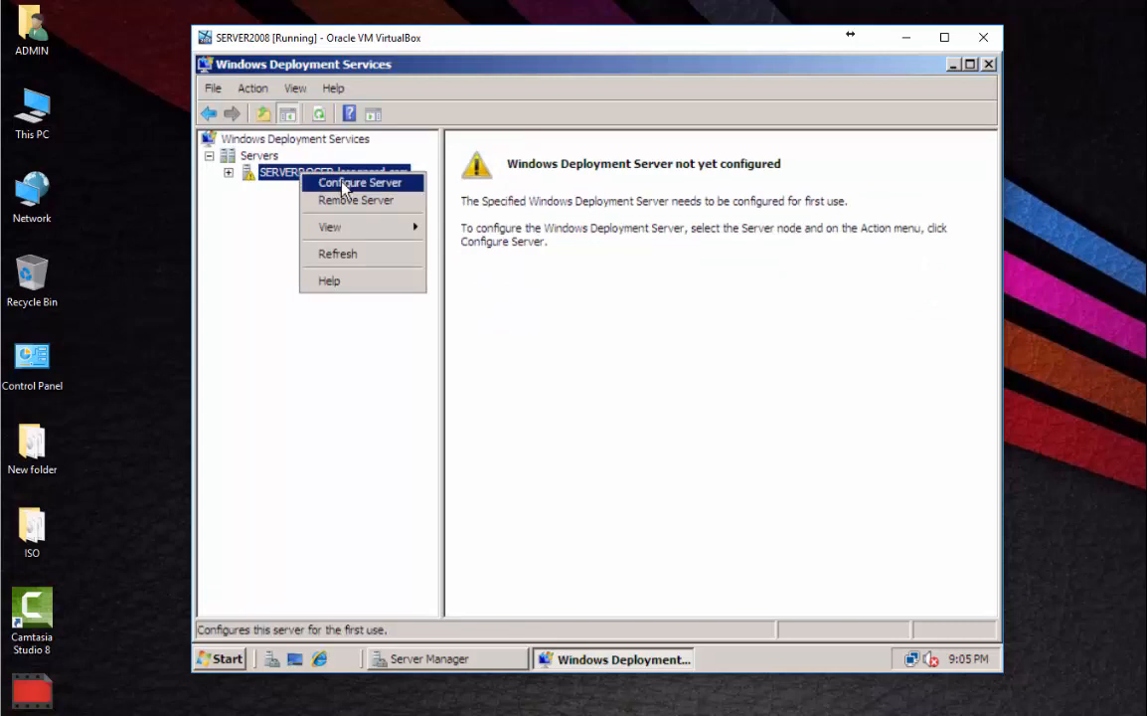
pyautogui.click(344, 185)
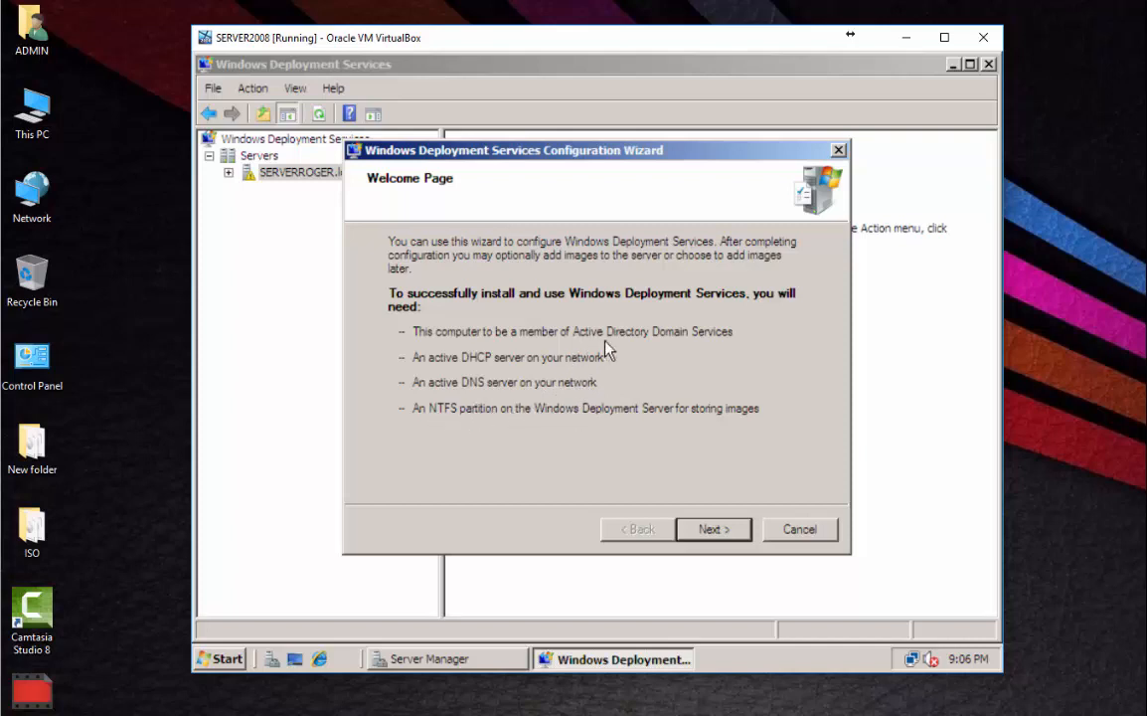
# Set the remote installation folder location to the RemoteInstall folder on drive Z
pyautogui.click(737, 528)
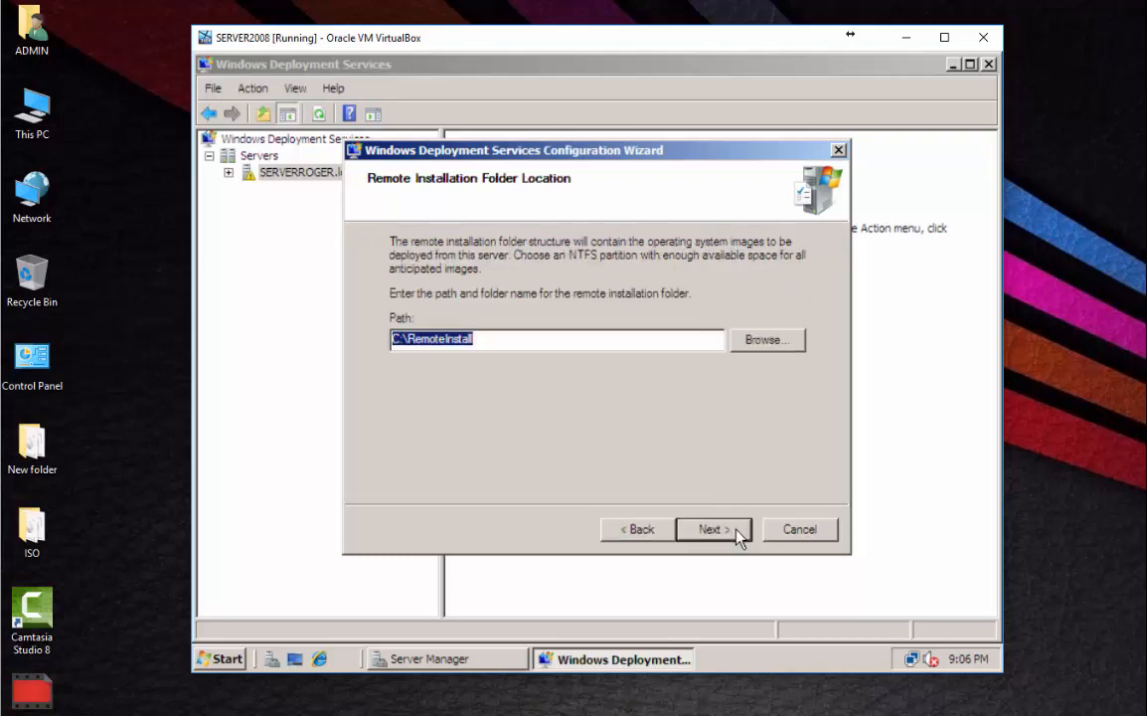
pyautogui.click(589, 345)
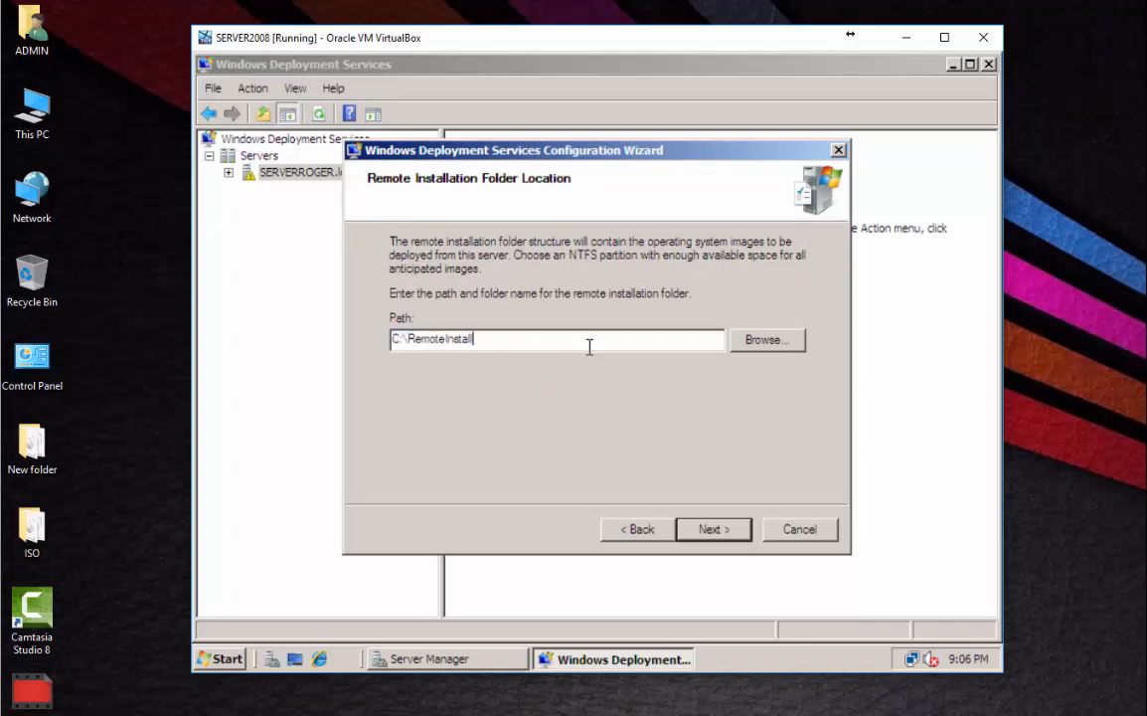
pyautogui.press('Home')
pyautogui.press('Delete')
pyautogui.press('Delete')
pyautogui.write('Z')
pyautogui.click(721, 532)
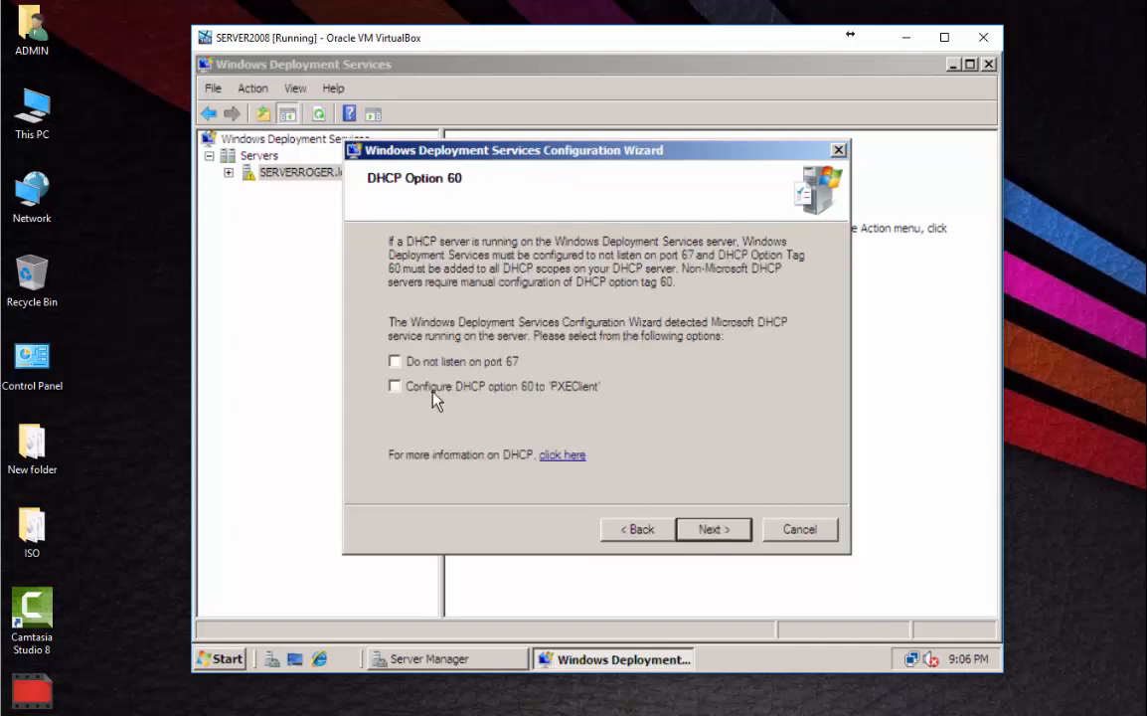
# Enable "Do not listen on port 67" and "Configure DHCP option 60 to 'PXEClient'" for the deployment server
pyautogui.click(439, 364)
pyautogui.click(449, 393)
pyautogui.click(718, 532)
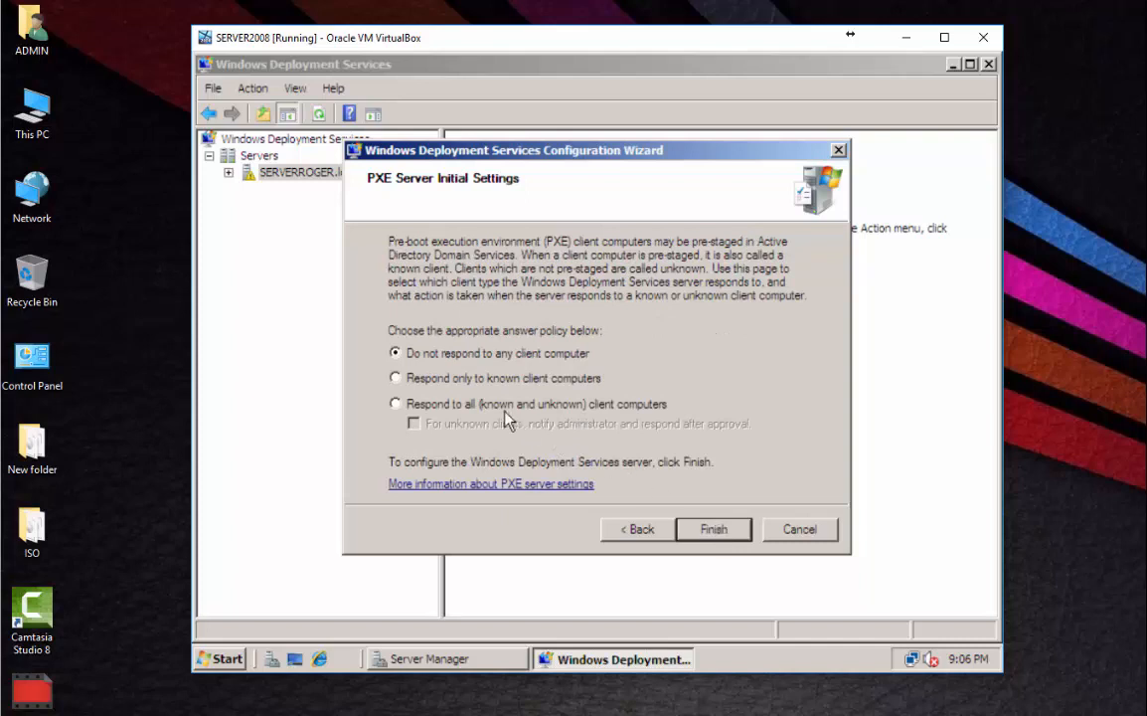
# Set the PXE answer policy to respond to all known and unknown client computers and complete the server configuration
pyautogui.click(465, 407)
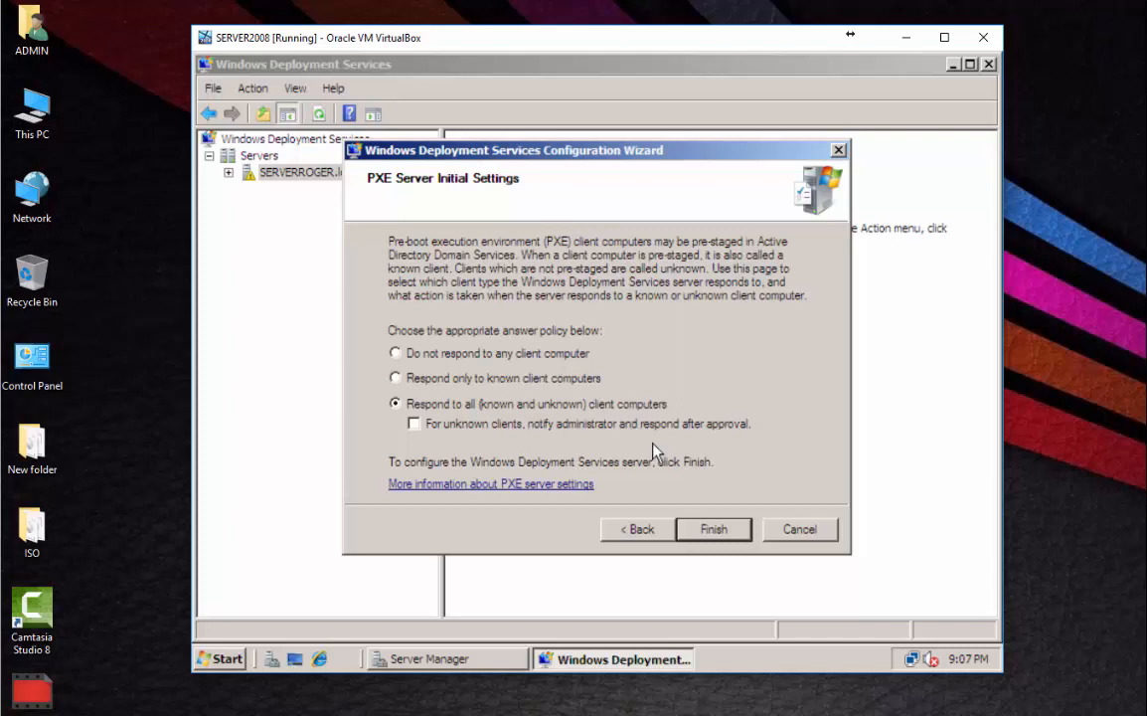
pyautogui.click(714, 529)
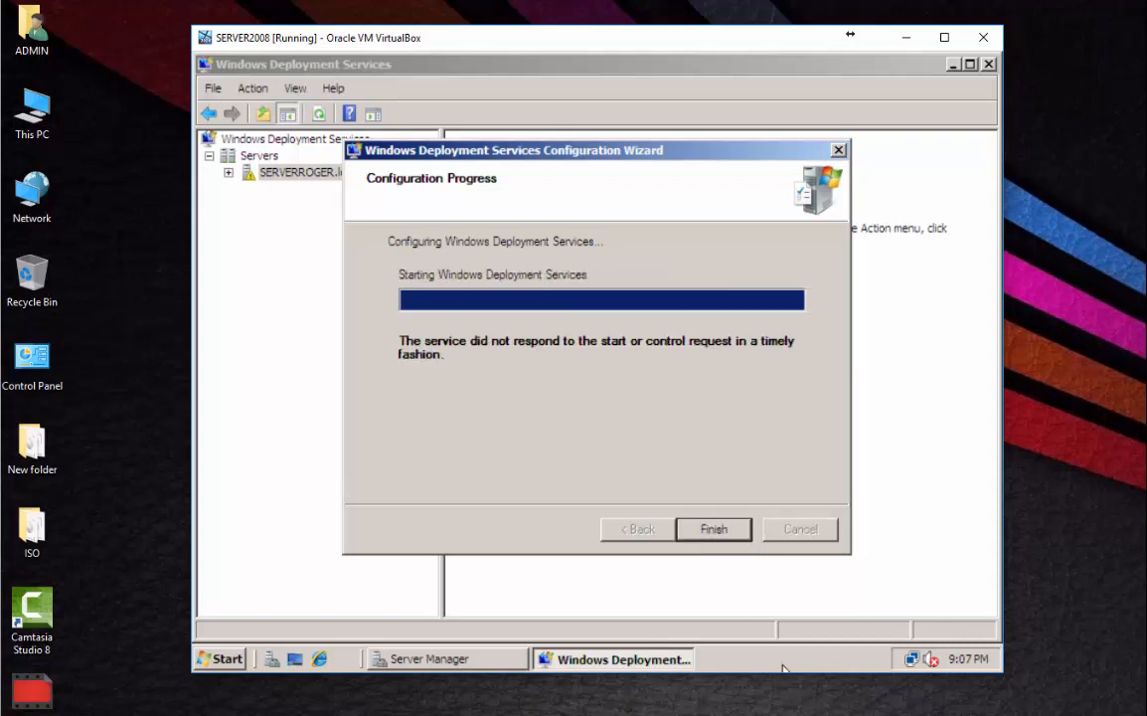
pyautogui.click(717, 535)
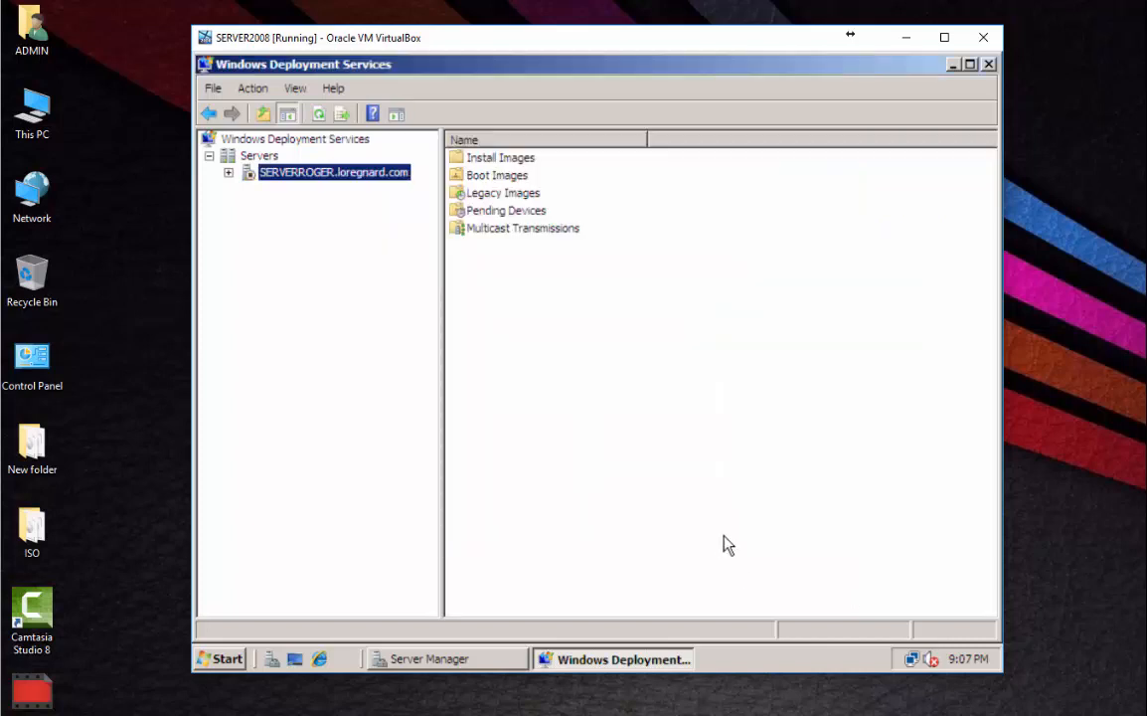
# Start adding an install image under the server's Install Images, using the existing group ImageGroup1
pyautogui.click(228, 173)
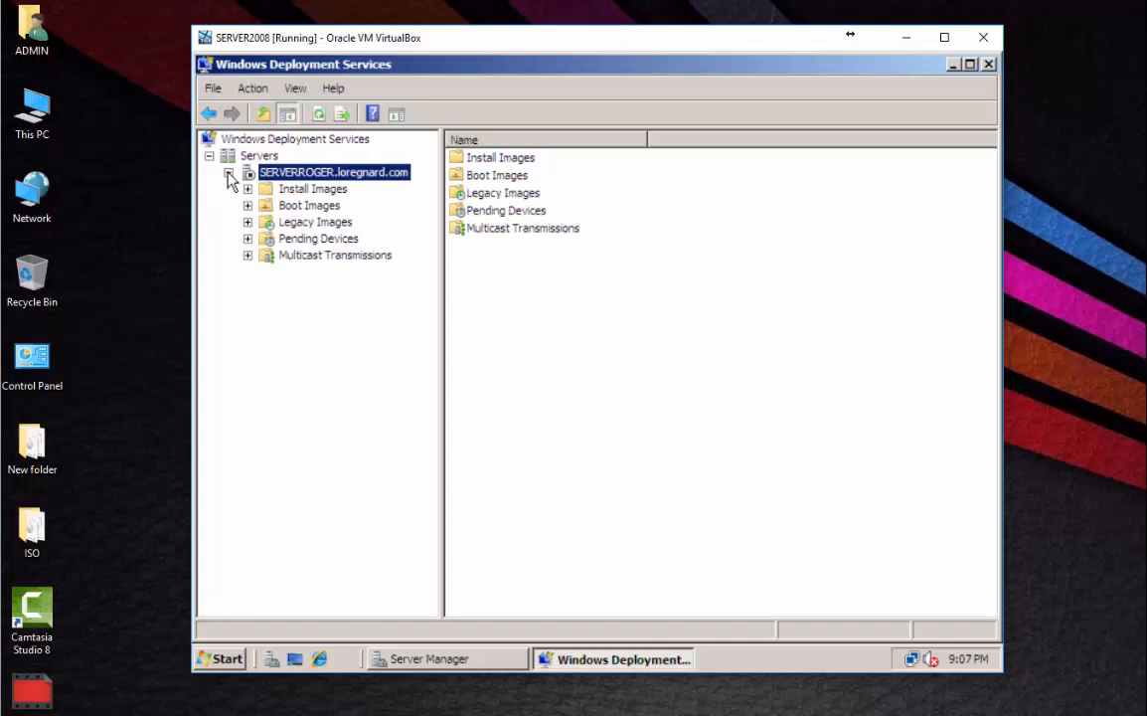
pyautogui.click(298, 190)
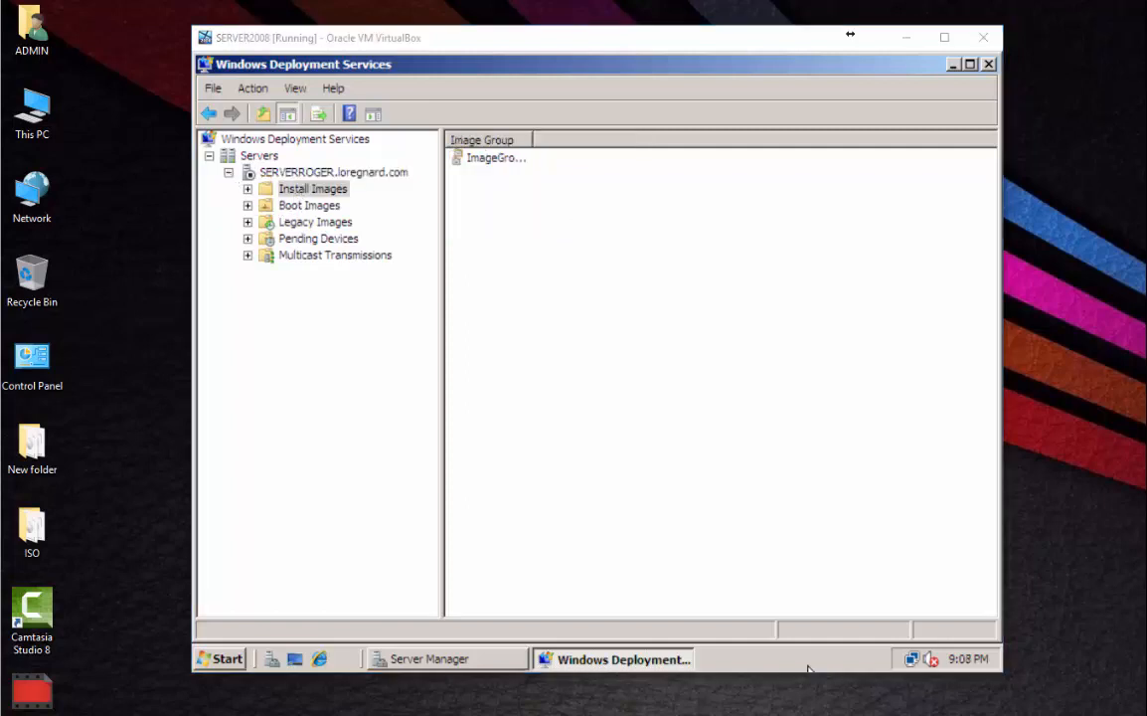
pyautogui.rightClick(328, 190)
pyautogui.click(373, 197)
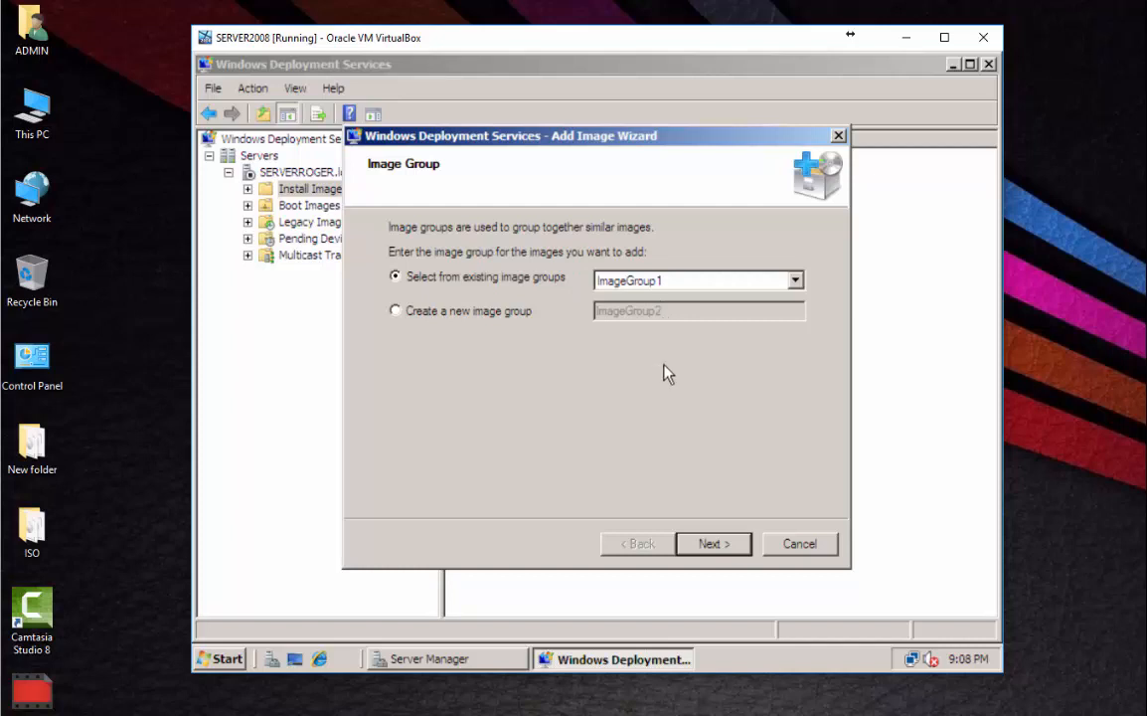
pyautogui.click(728, 542)
# Choose D:\SOURCES\INSTALL.WIM as the Windows image file to add
pyautogui.click(752, 274)
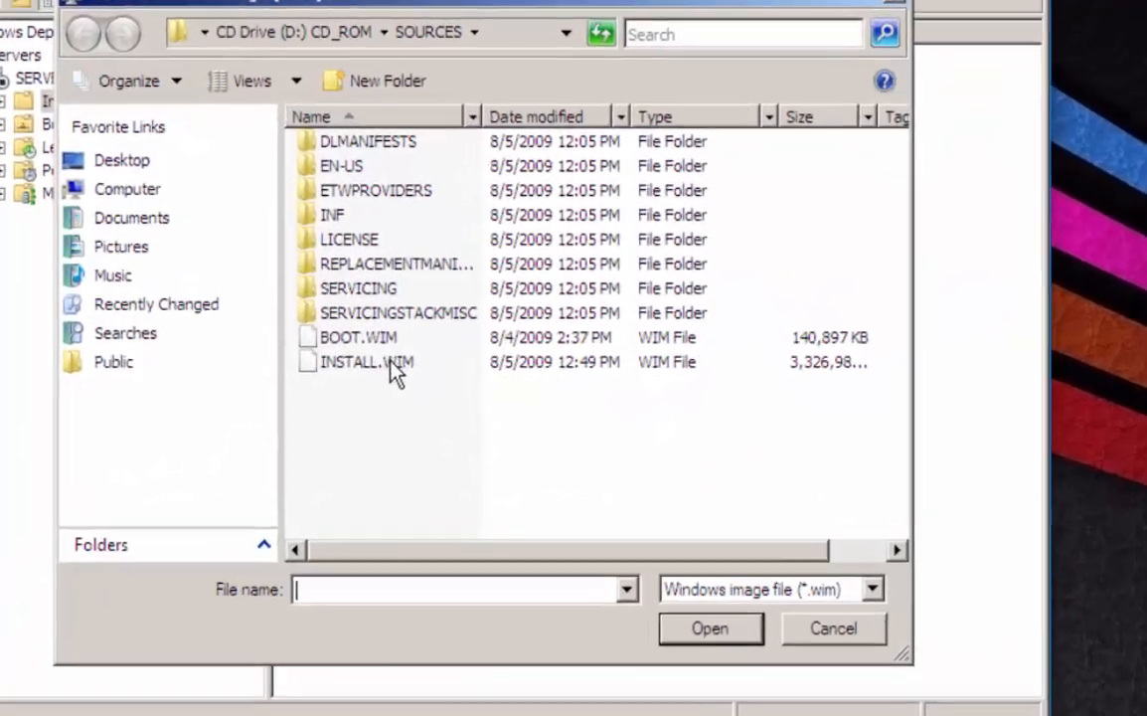
pyautogui.click(529, 376)
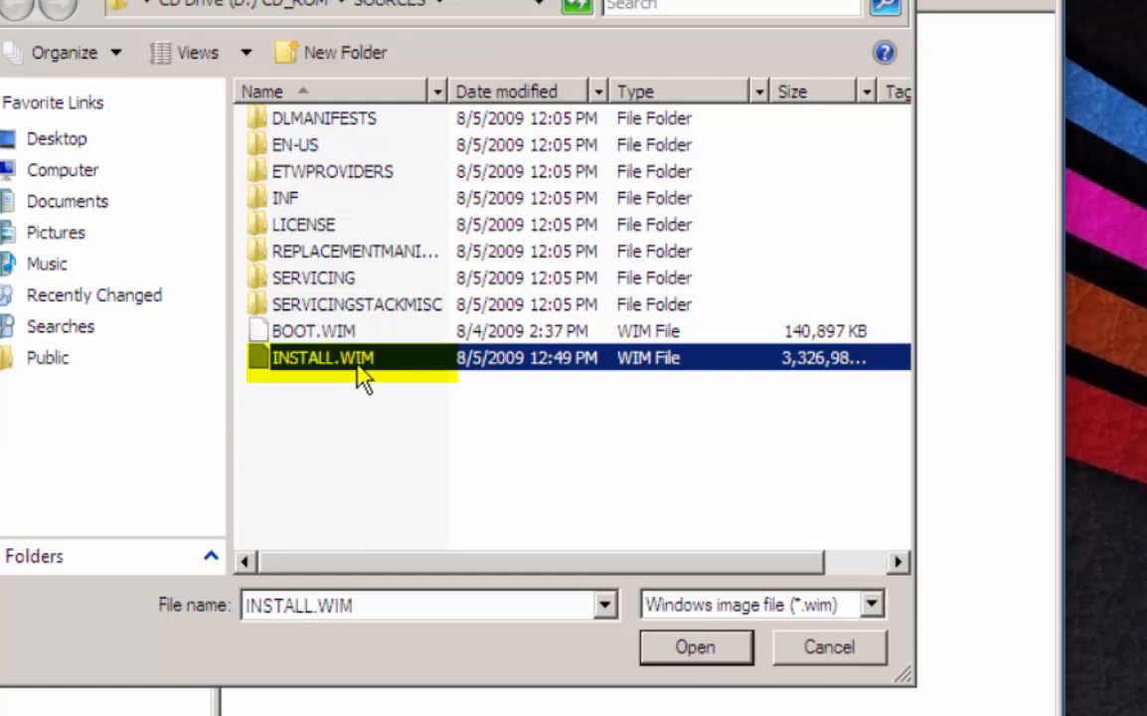
pyautogui.click(735, 637)
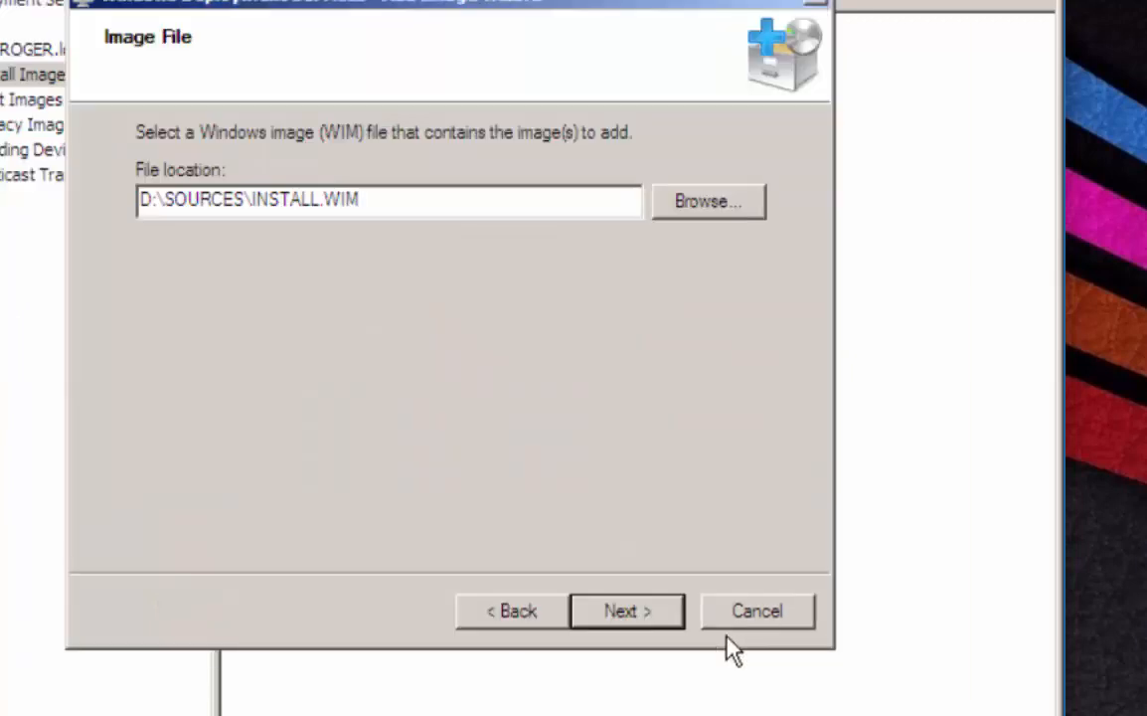
pyautogui.click(626, 611)
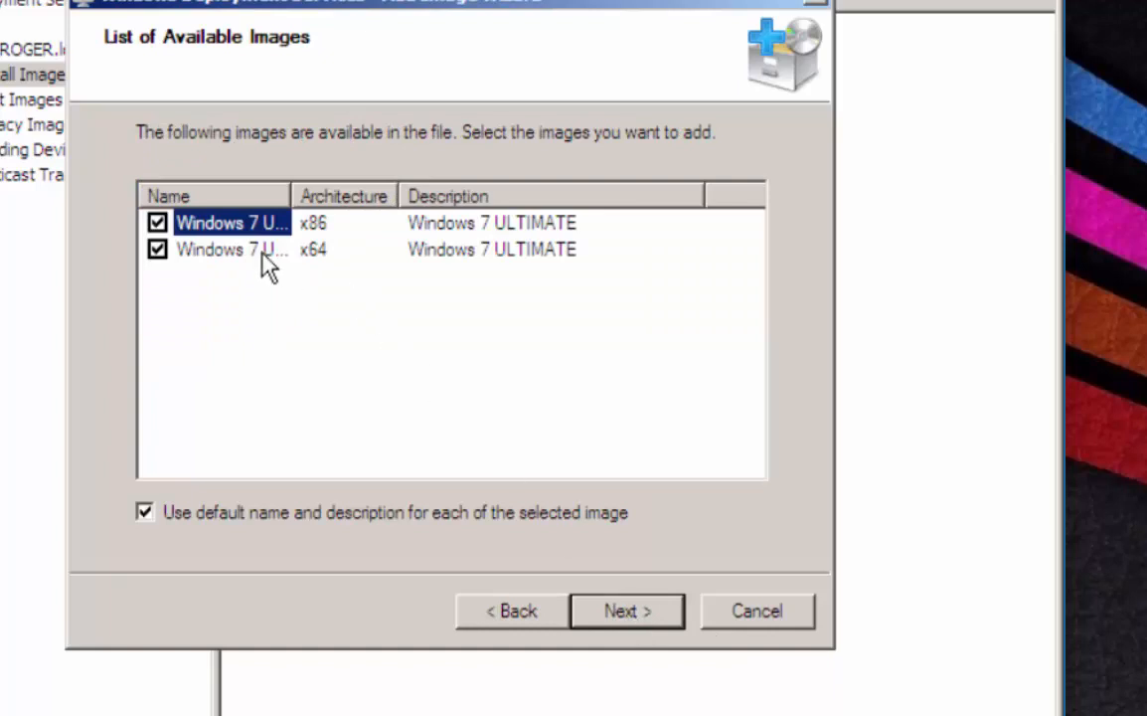
# Exclude the 64-bit Windows 7 Ultimate image and add the 32-bit one to the server with its default name and description
pyautogui.doubleClick(301, 189)
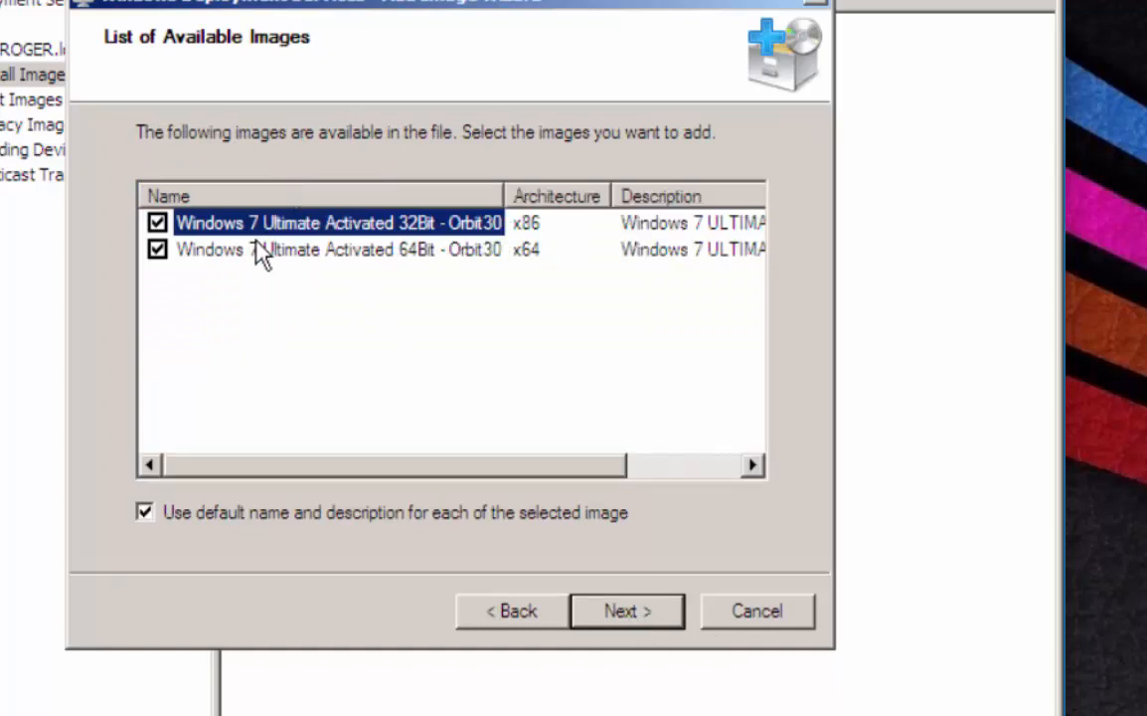
pyautogui.click(163, 251)
pyautogui.click(623, 612)
pyautogui.click(624, 612)
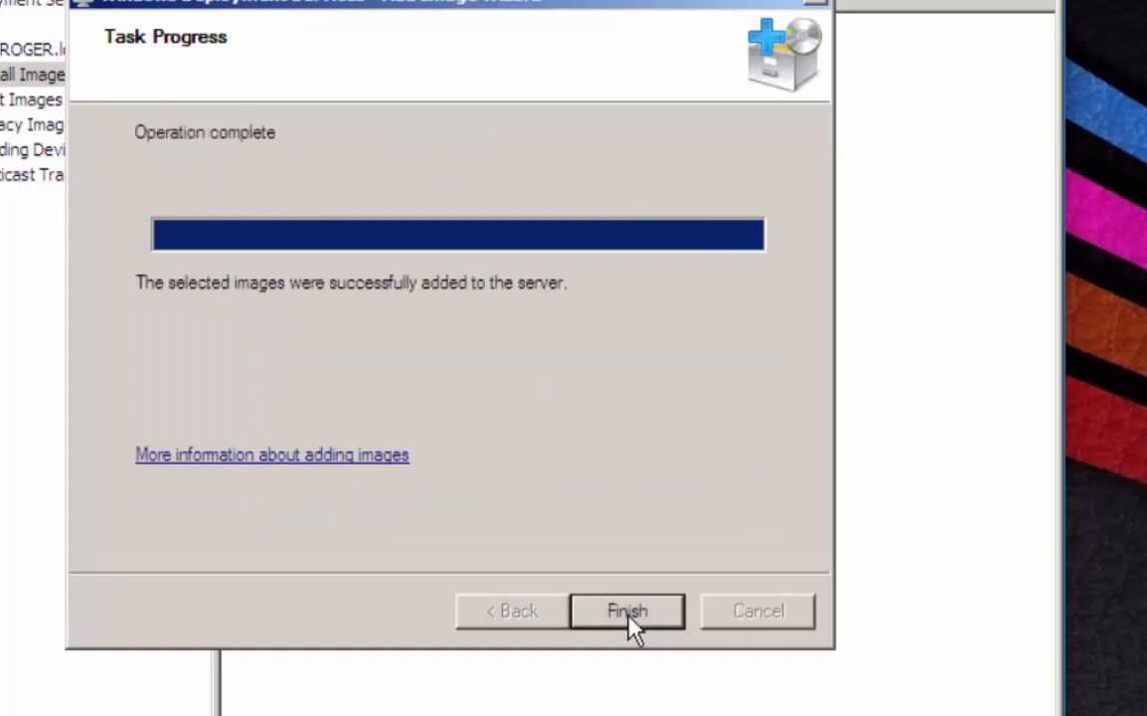
pyautogui.click(627, 613)
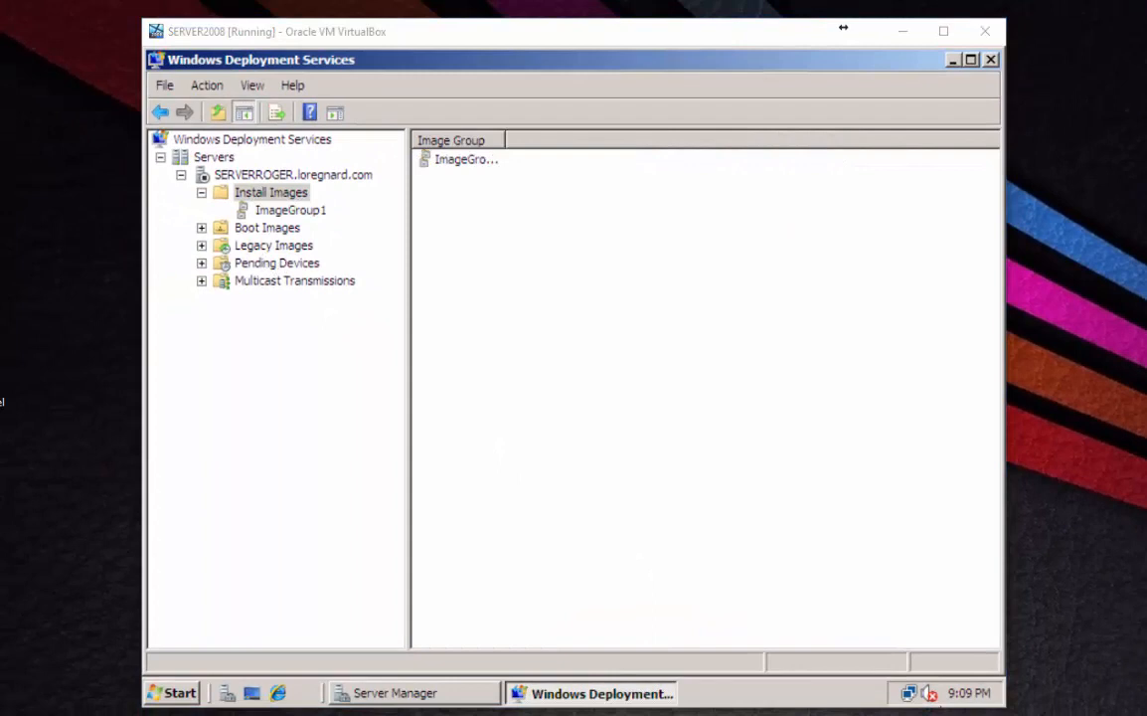
# Start adding a boot image under the server's Boot Images, choosing D:\SOURCES\BOOT.WIM as the Windows image file
pyautogui.rightClick(290, 233)
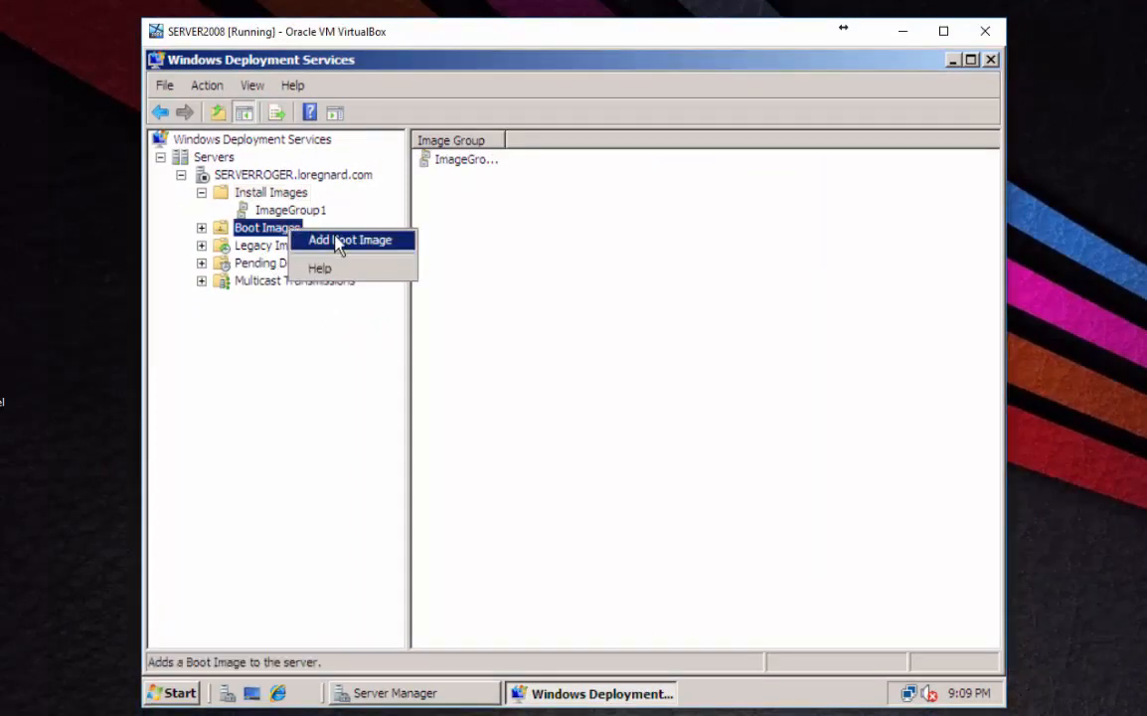
pyautogui.click(339, 241)
pyautogui.click(754, 284)
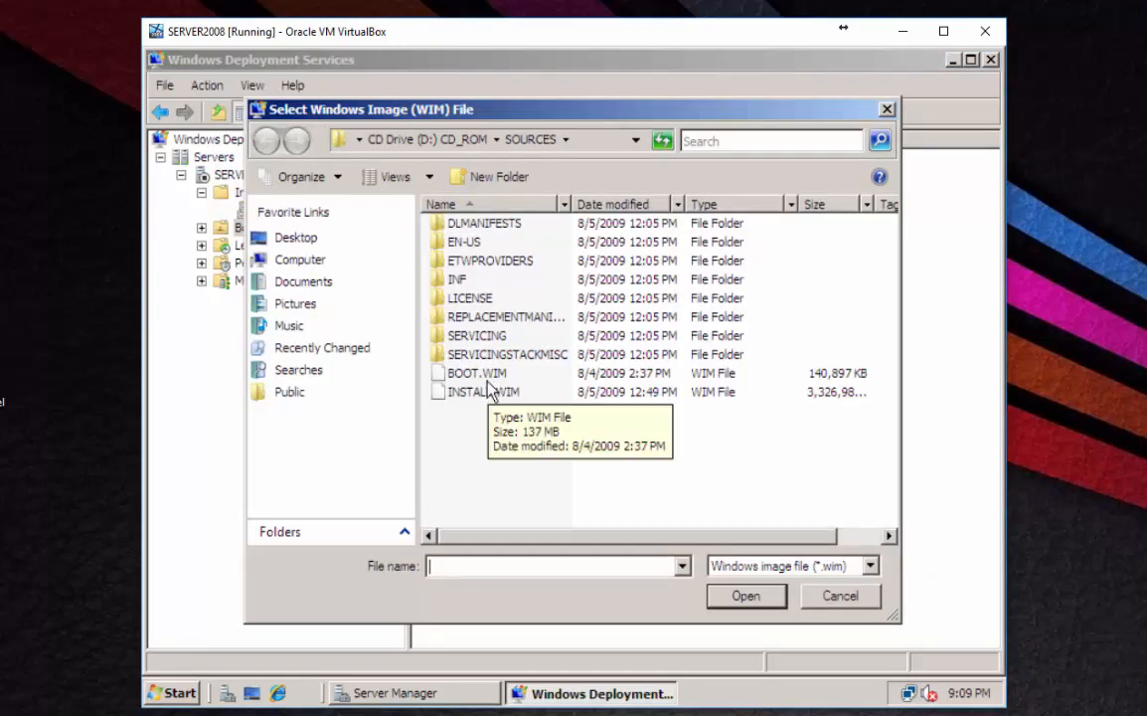
pyautogui.click(489, 382)
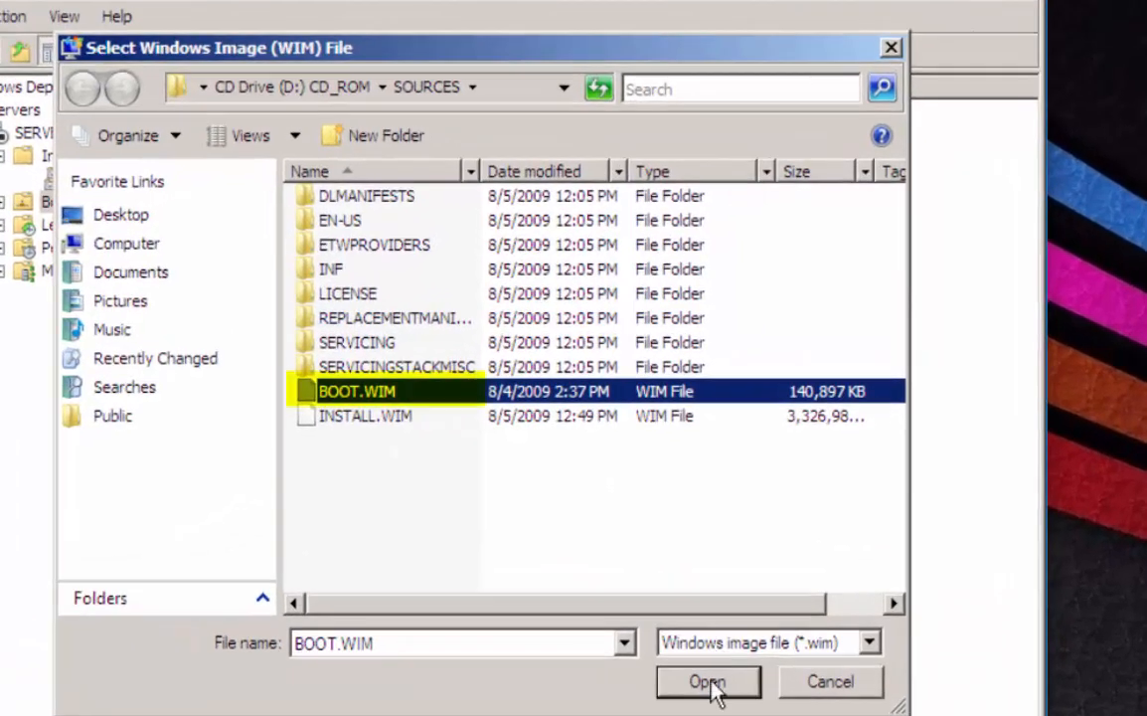
pyautogui.click(718, 656)
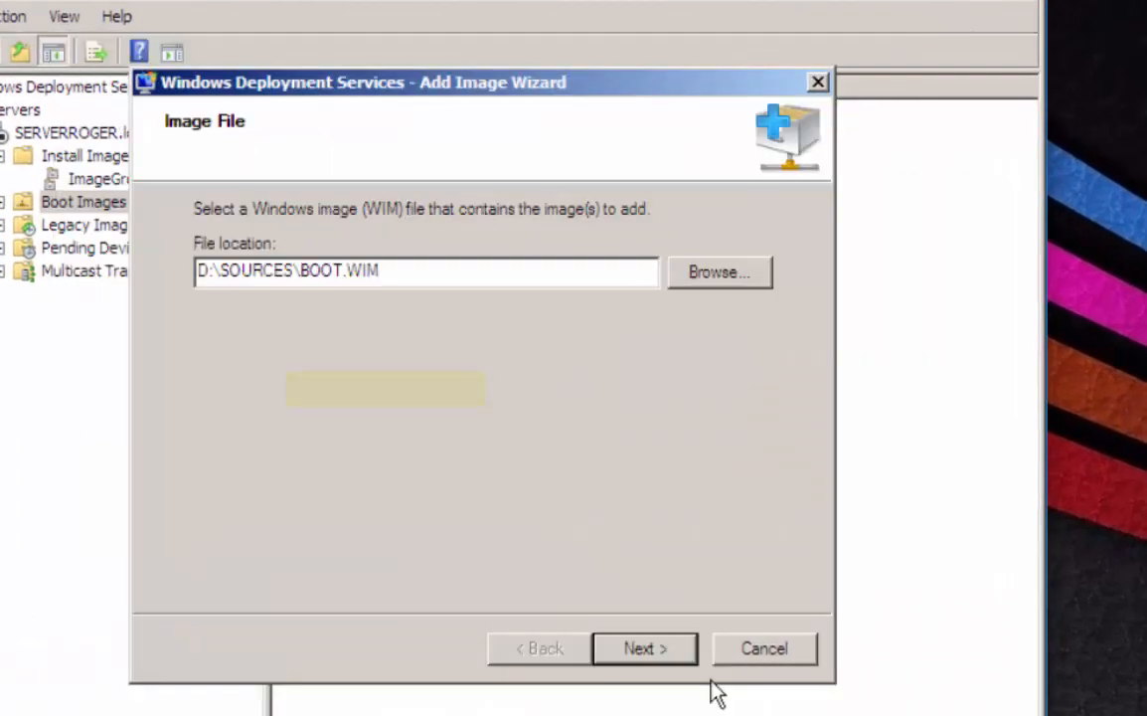
# Add the Microsoft Windows Setup (x86) boot image to the server with its default name and description
pyautogui.click(646, 648)
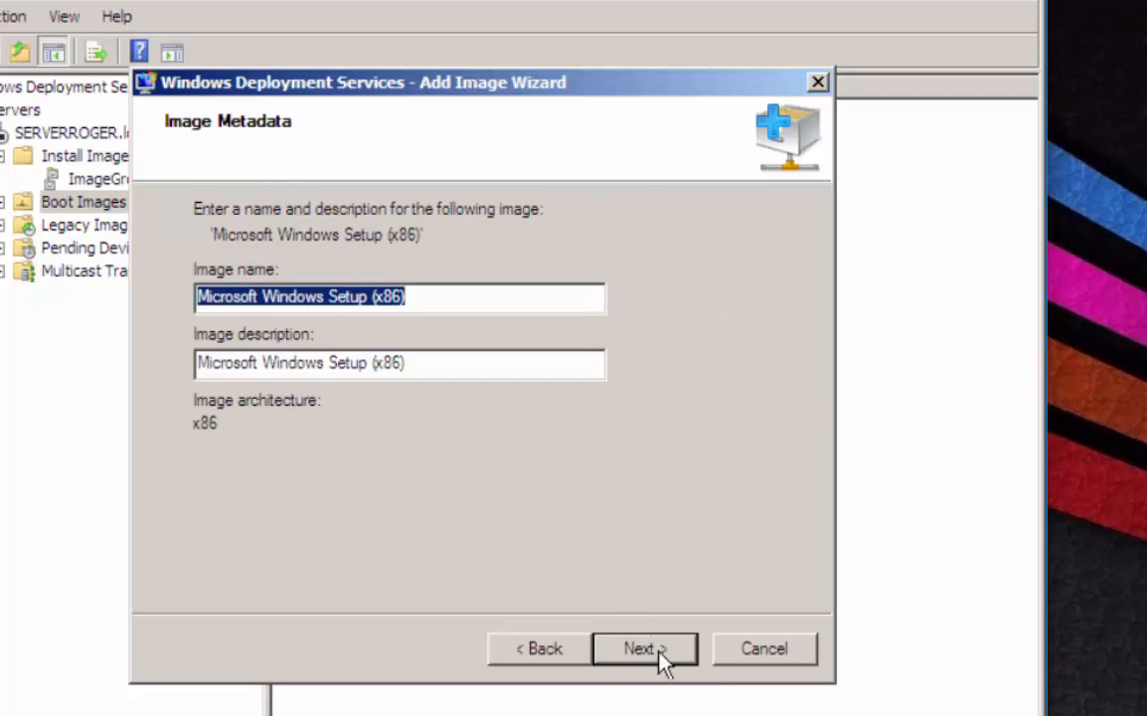
pyautogui.click(646, 648)
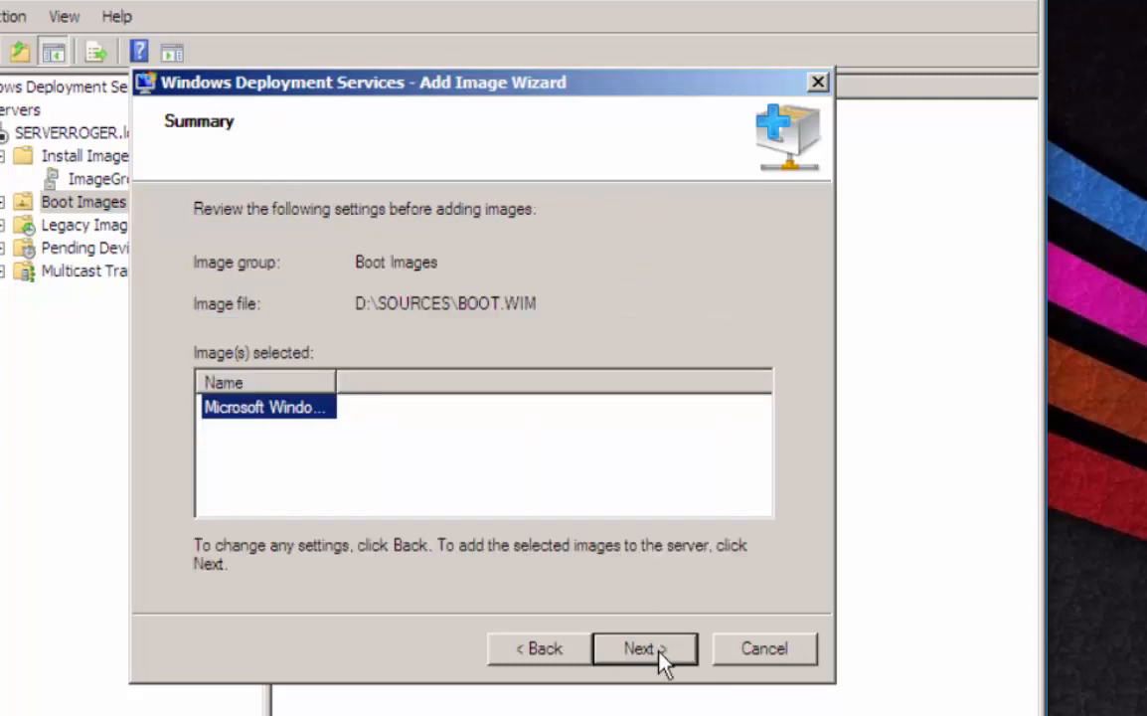
pyautogui.click(659, 658)
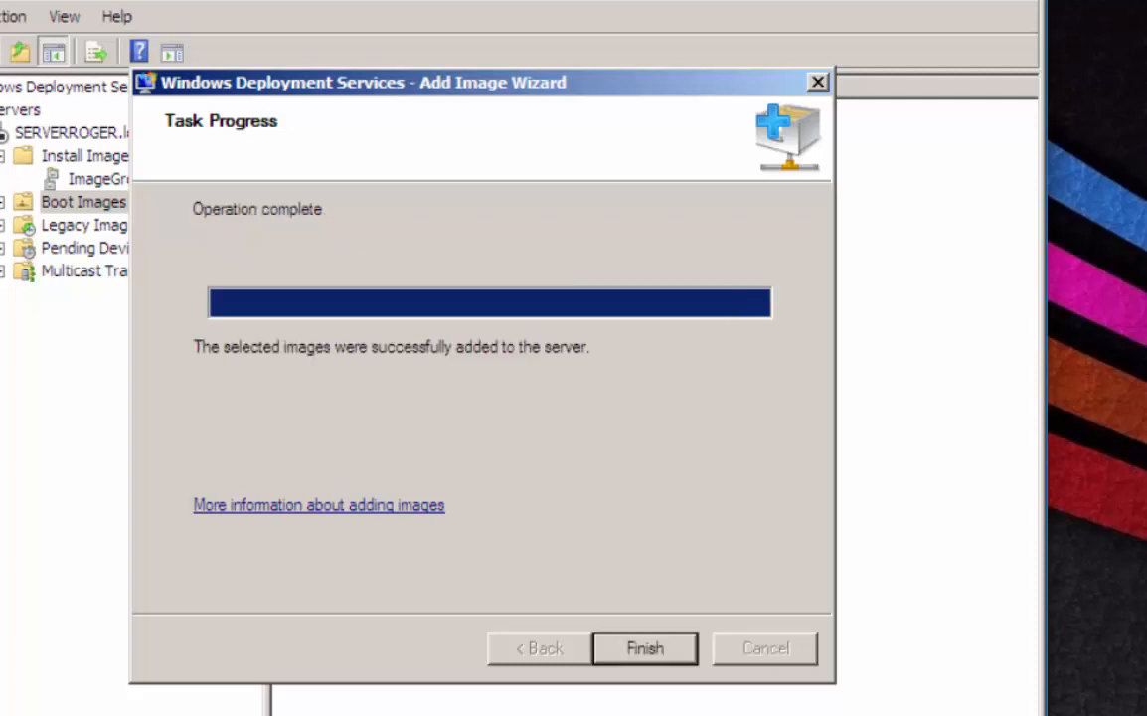
pyautogui.click(662, 664)
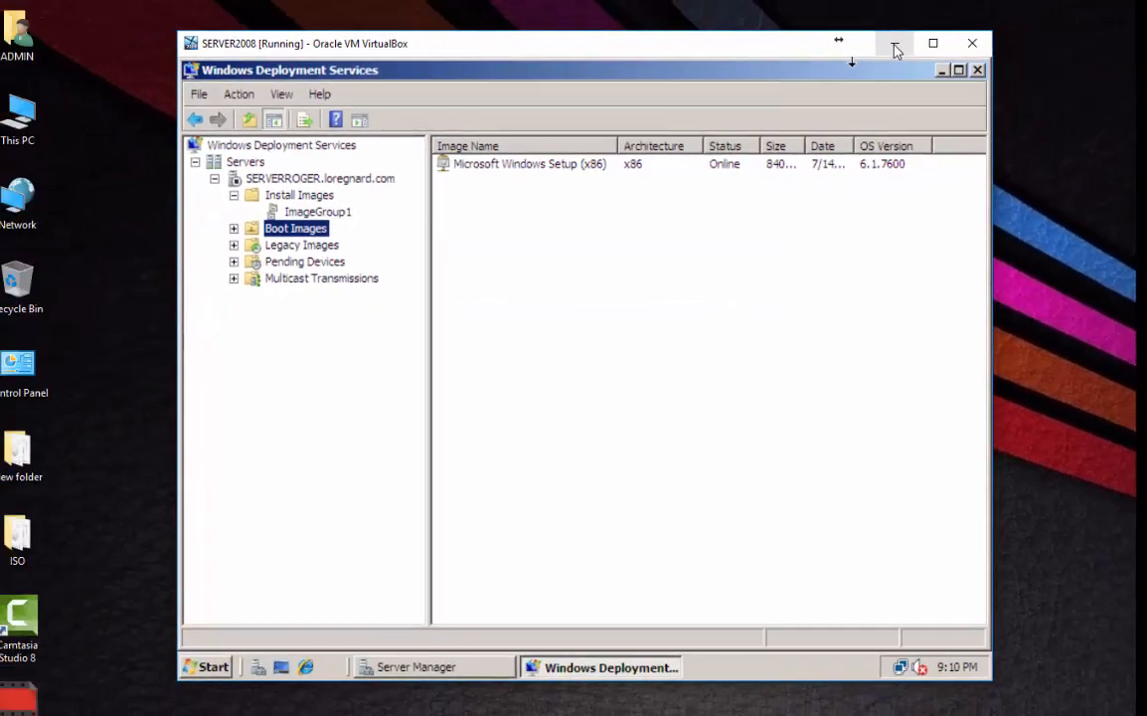
# Minimize the SERVER2008 window, switch to Oracle VM VirtualBox Manager and start the WIN7WDS virtual machine
pyautogui.click(895, 46)
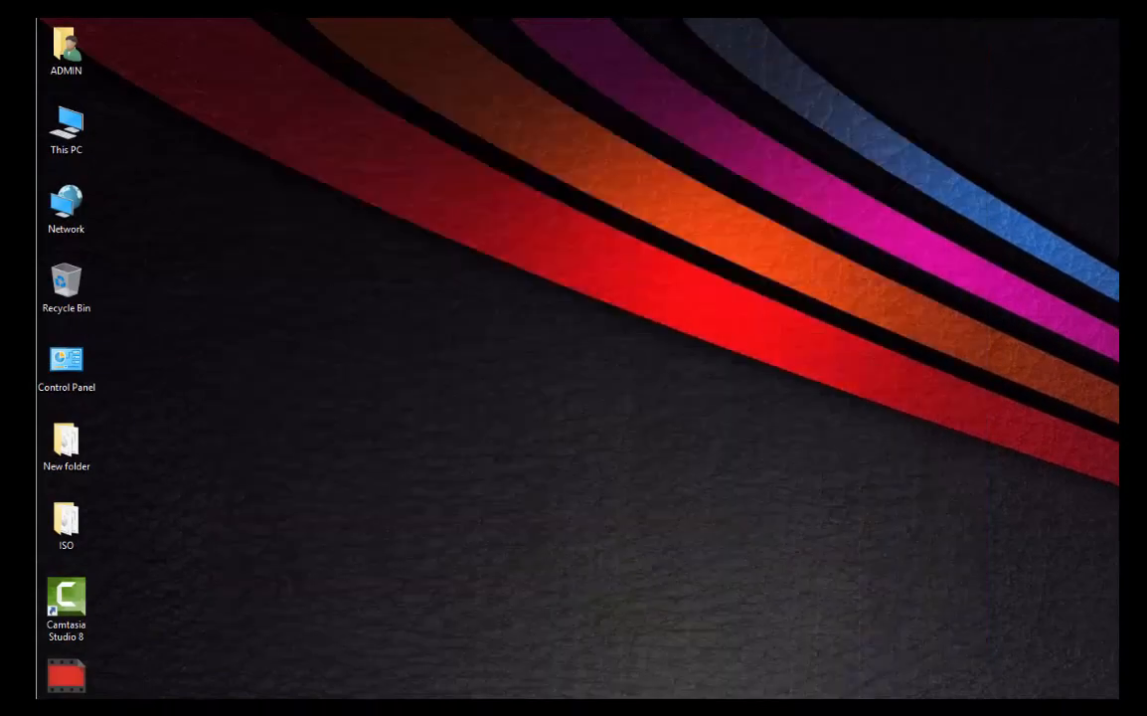
pyautogui.hotkey('alt', 'Tab')
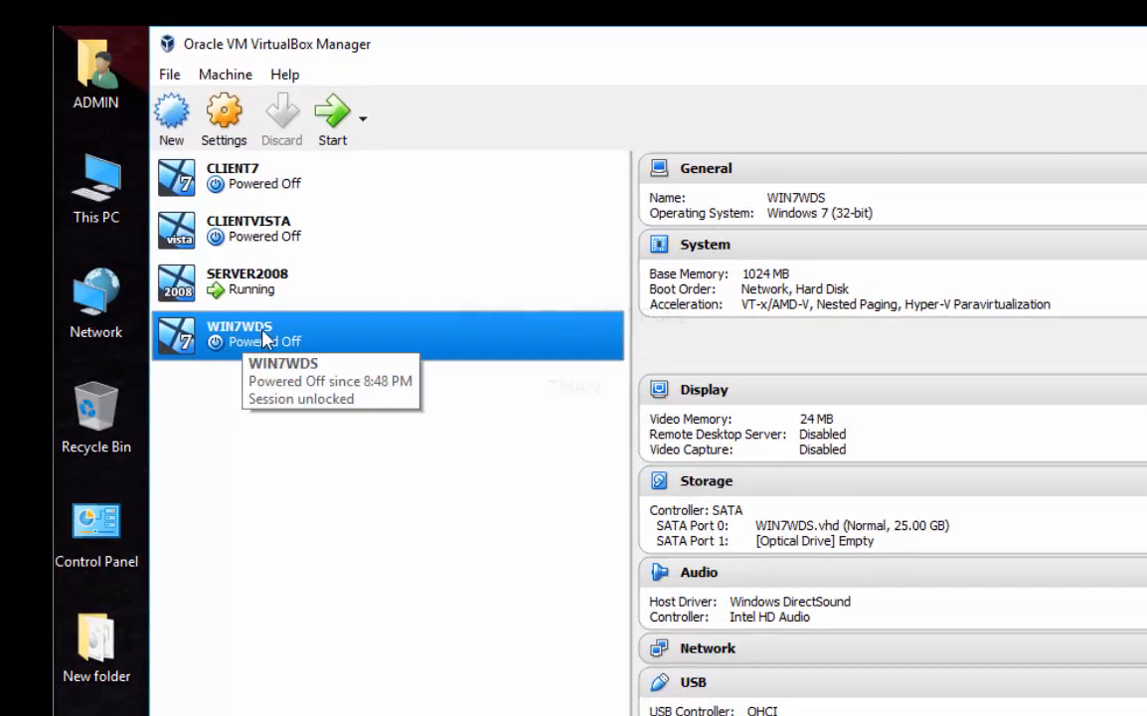
pyautogui.doubleClick(265, 343)
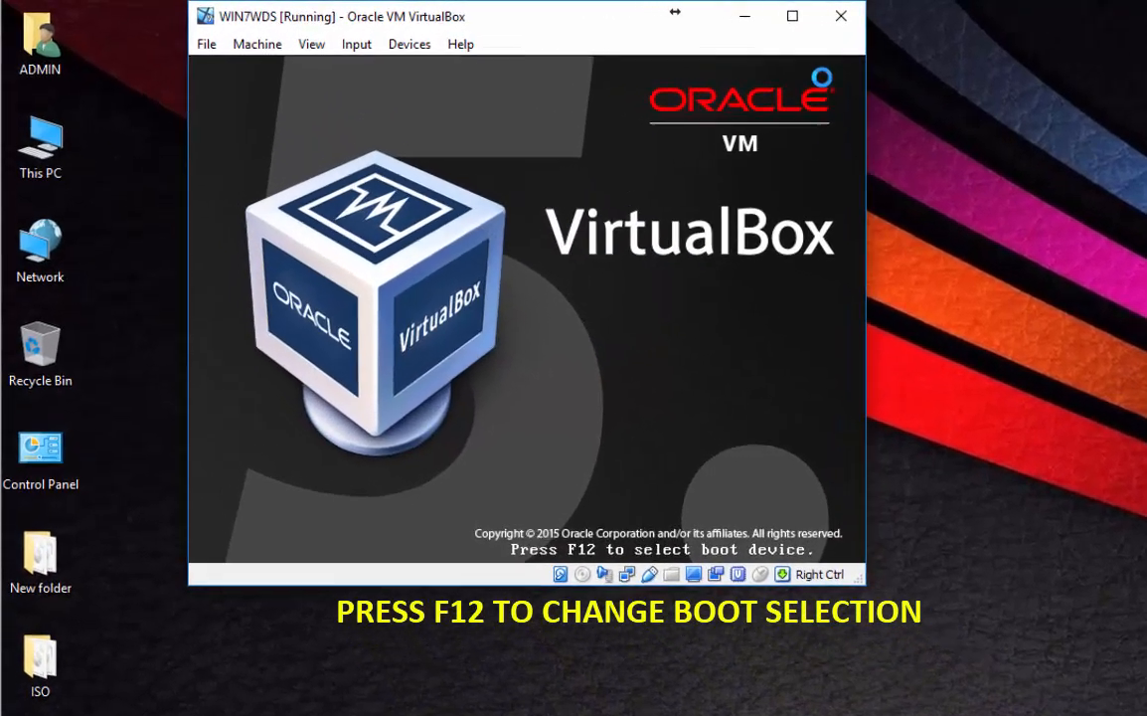
# Boot the WIN7WDS machine from LAN through the temporary boot device selection and confirm the network service boot
pyautogui.press('F12')
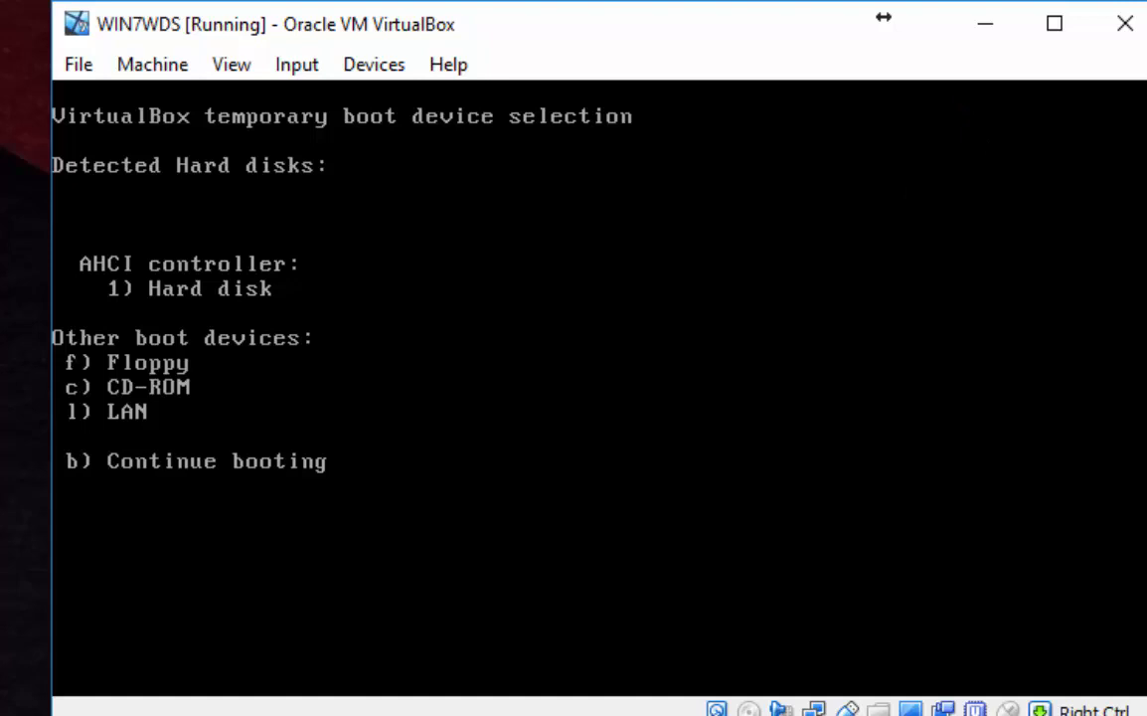
pyautogui.press('l')
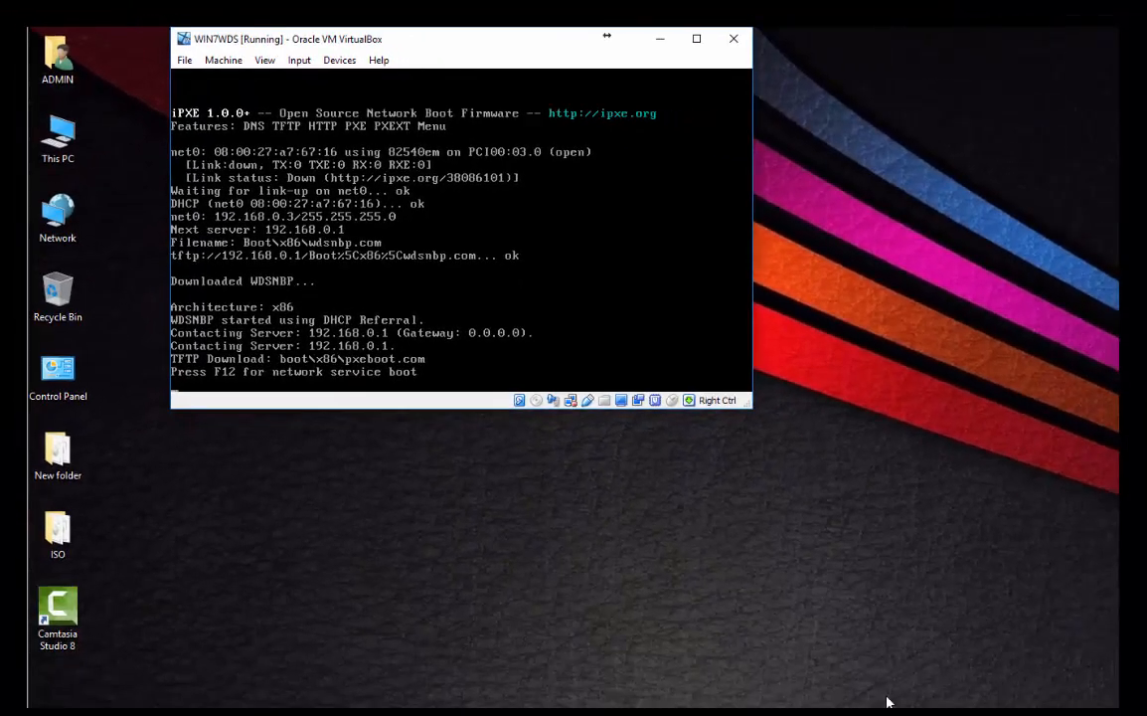
pyautogui.press('F12')
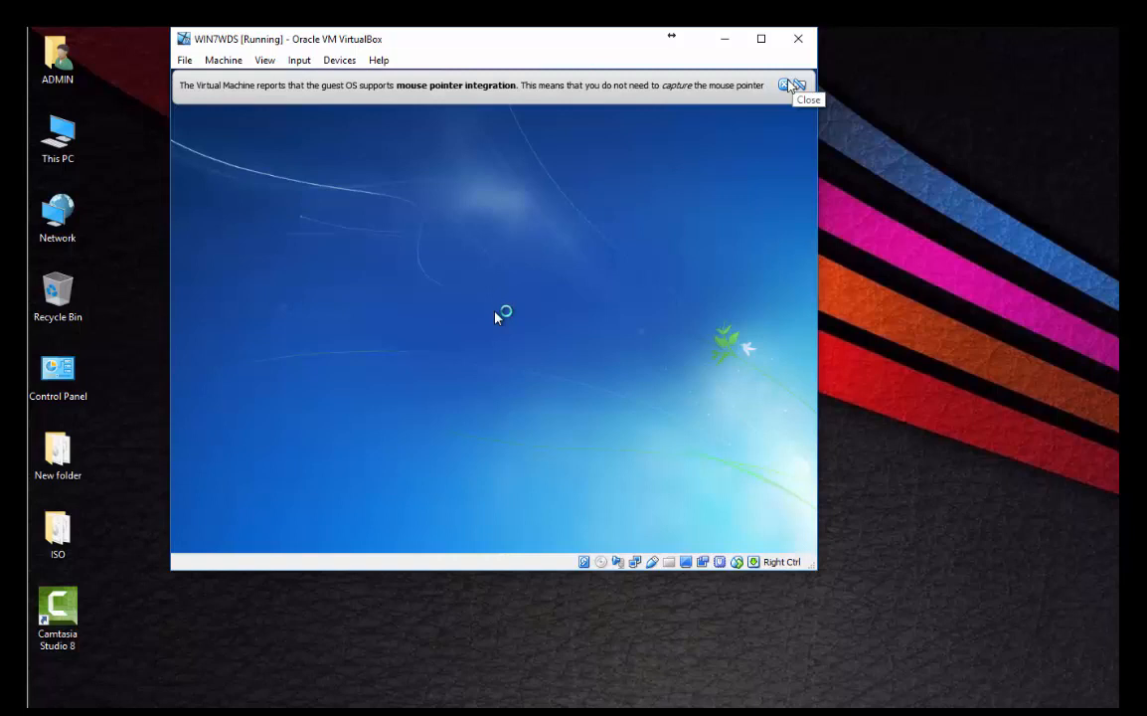
# Accept the English (United States) locale and US keyboard, then connect to the deployment server with the domain user name and account password
pyautogui.click(790, 87)
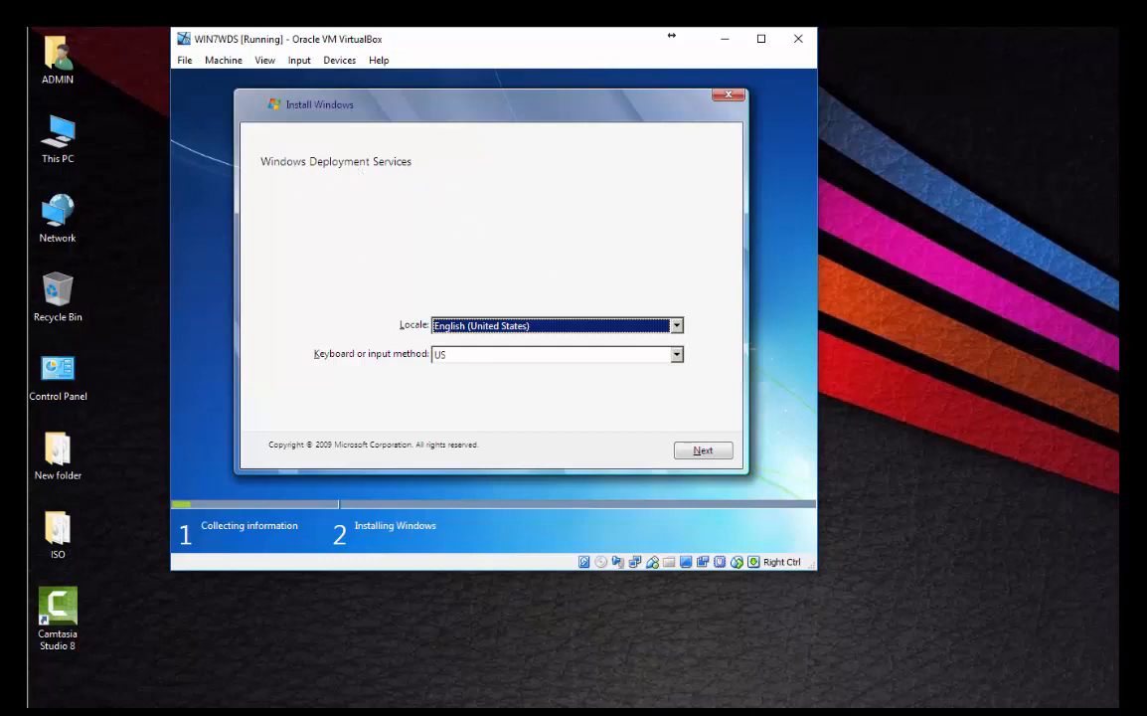
pyautogui.click(703, 461)
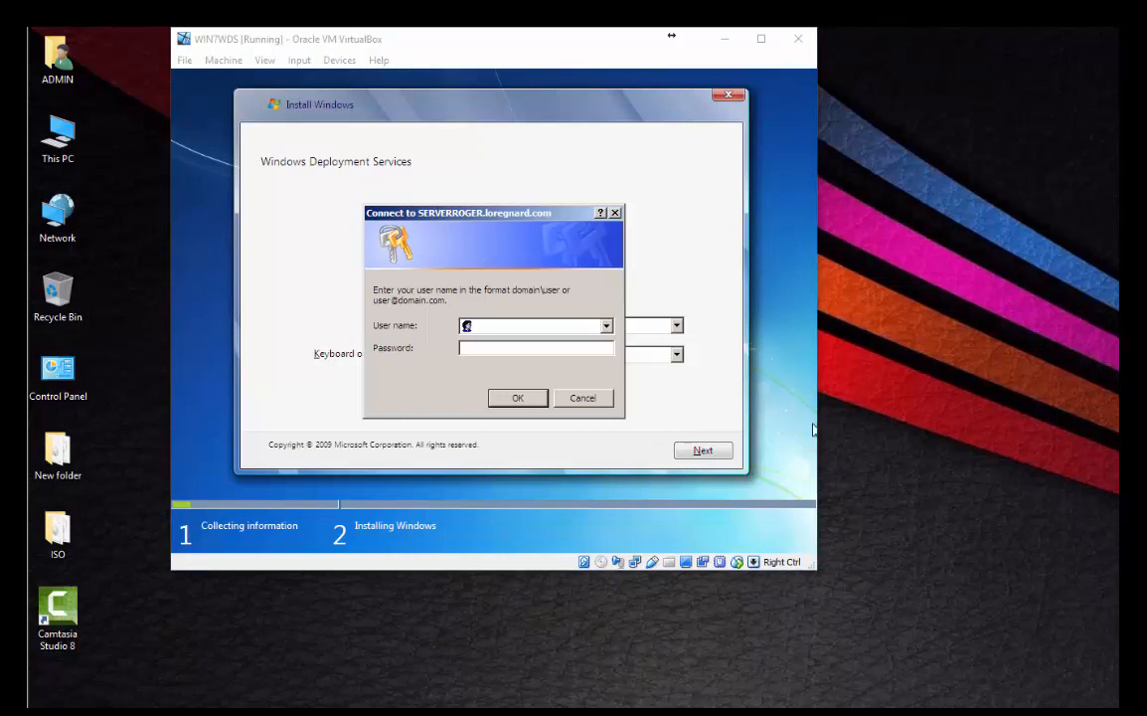
pyautogui.click(505, 329)
pyautogui.write('lo')
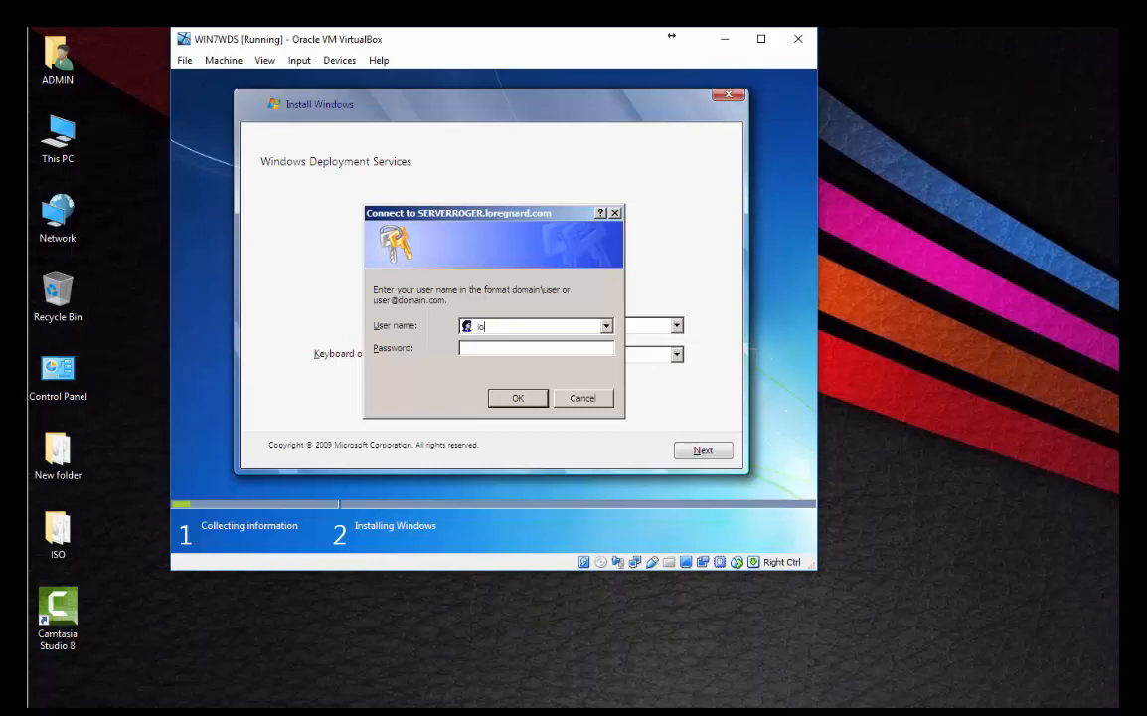
pyautogui.write('regnard\\dre')
pyautogui.press('Tab')
pyautogui.write('*********')
pyautogui.press('Return')
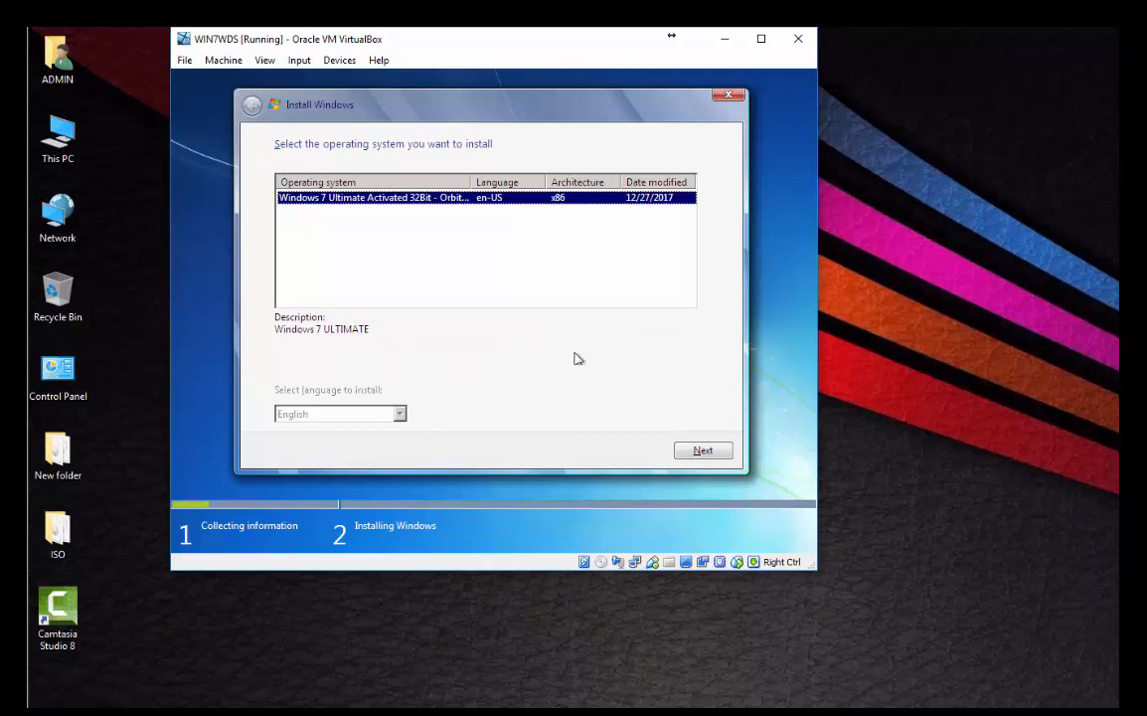
# Install the 32-bit Windows 7 Ultimate image on the unallocated space of Disk 0
pyautogui.click(703, 450)
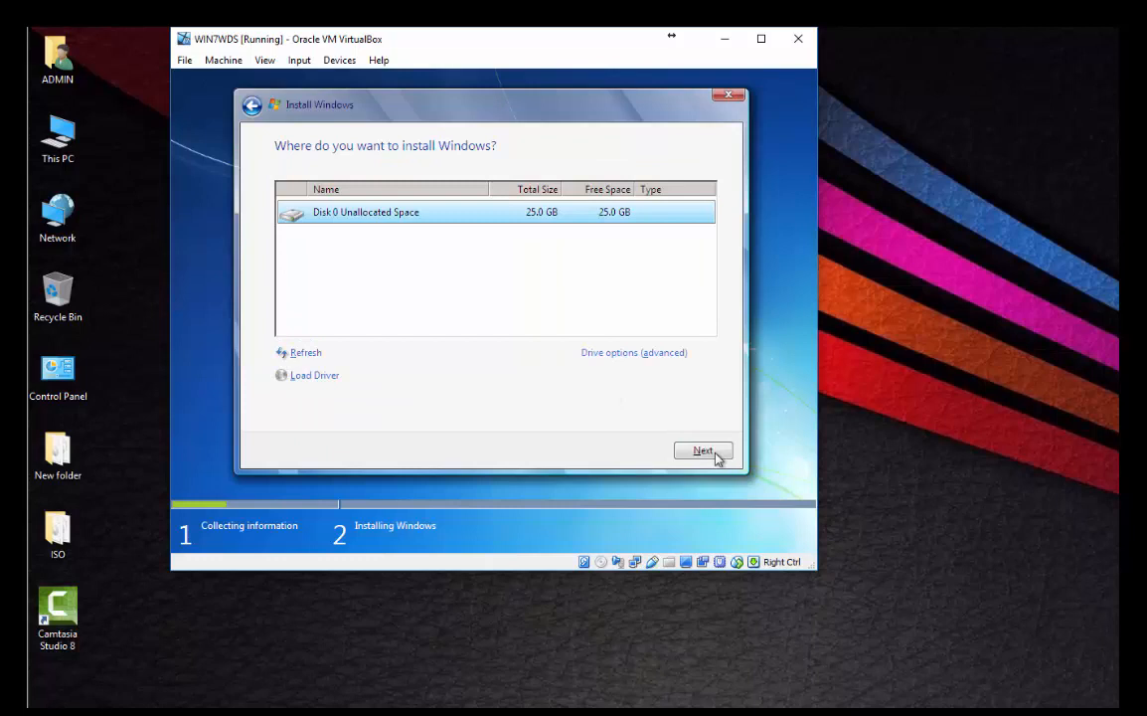
pyautogui.click(700, 451)
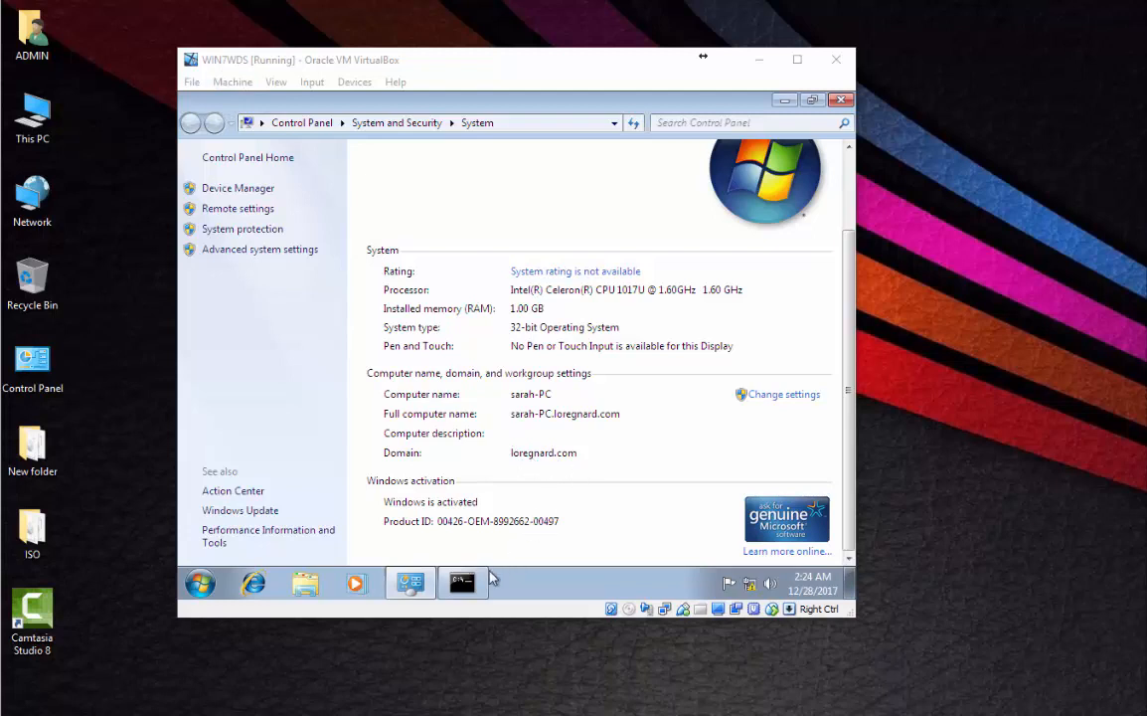
# Test the client's connection to the server by pinging 192.168.0.1, then close the command prompt and System windows
pyautogui.click(462, 581)
pyautogui.write('ping 192.168.0.')
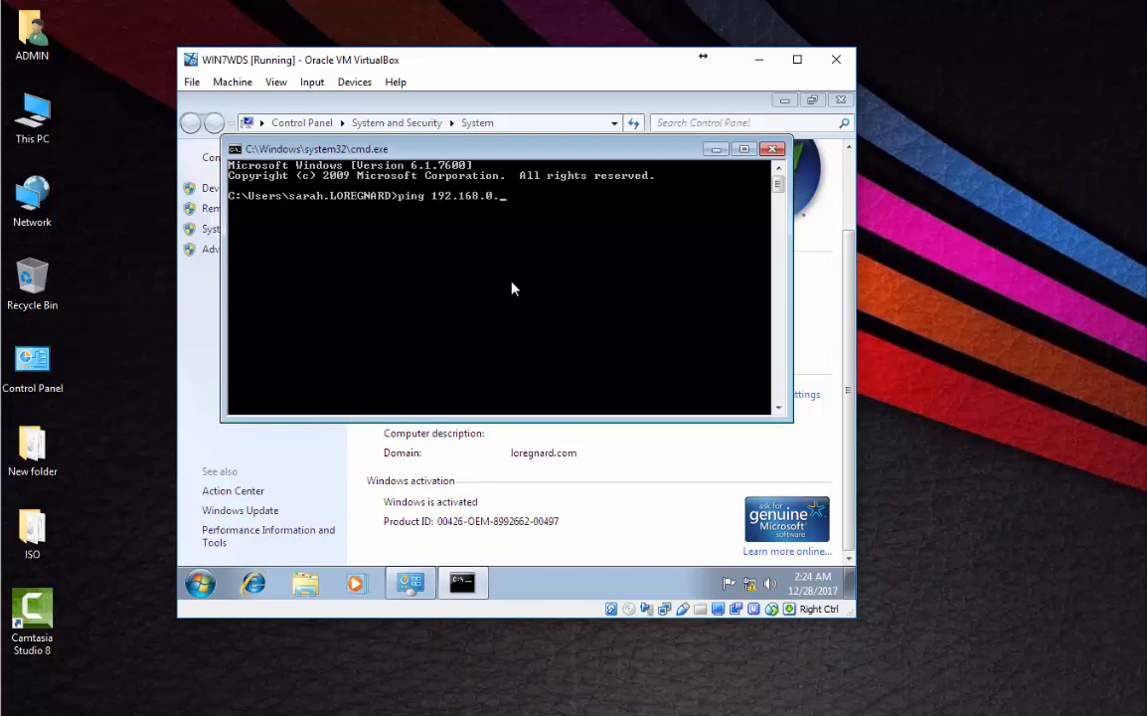
pyautogui.write('1')
pyautogui.press('Return')
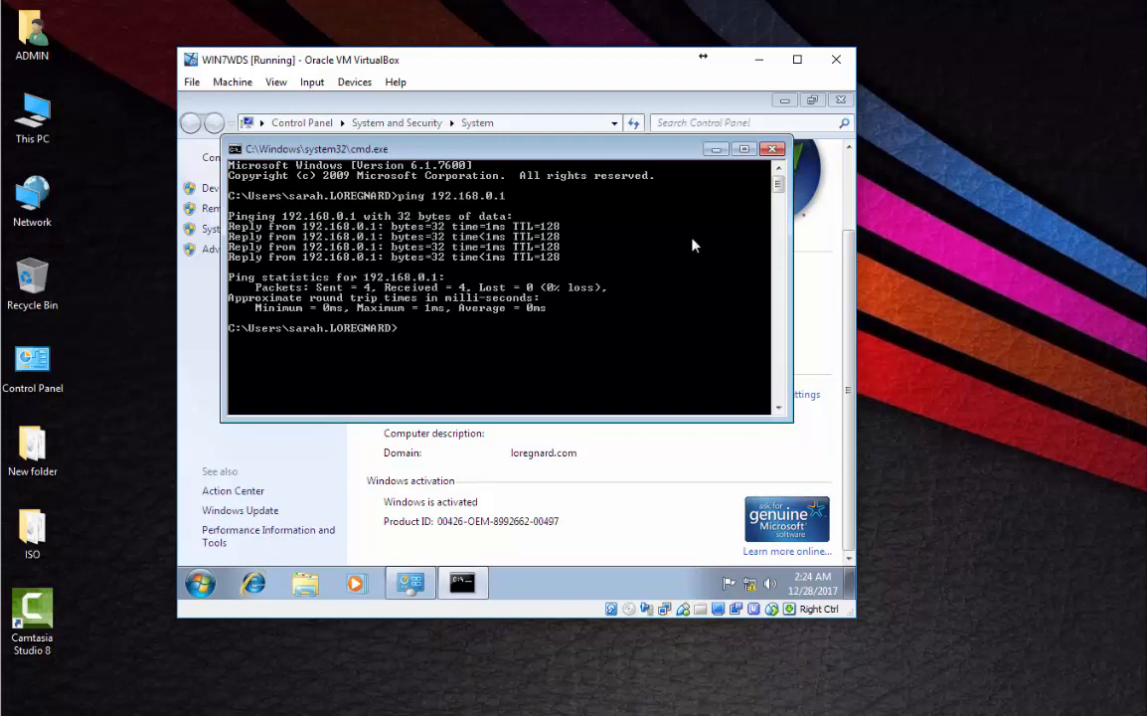
pyautogui.click(772, 150)
pyautogui.click(844, 105)
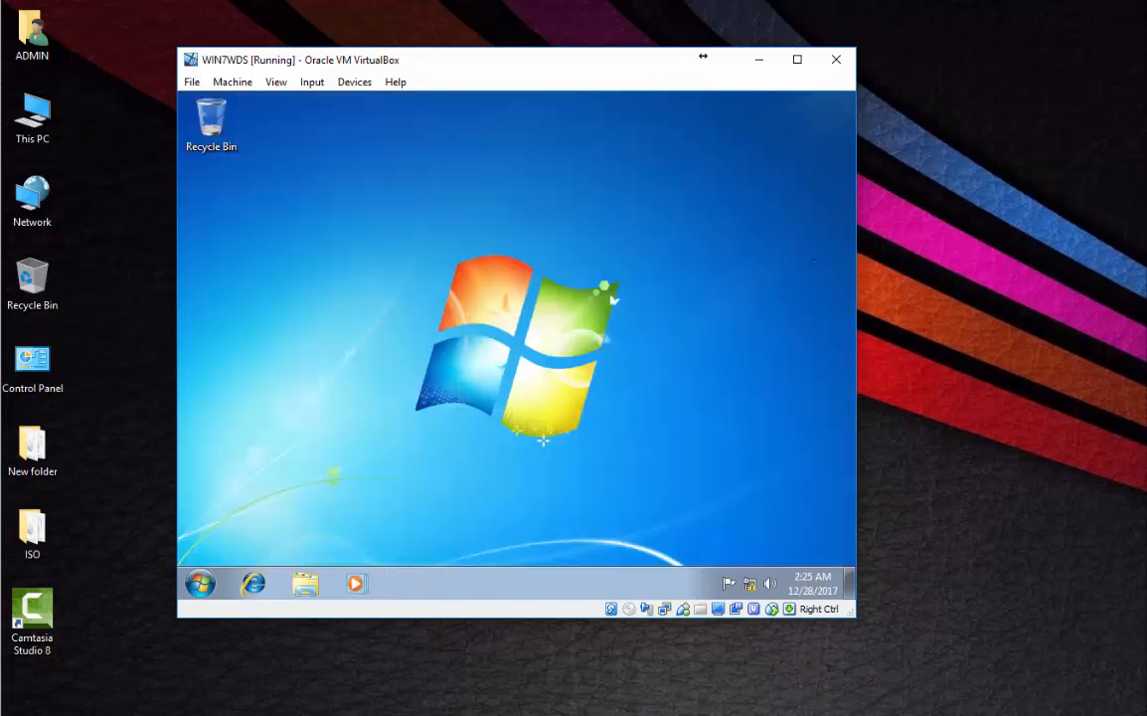